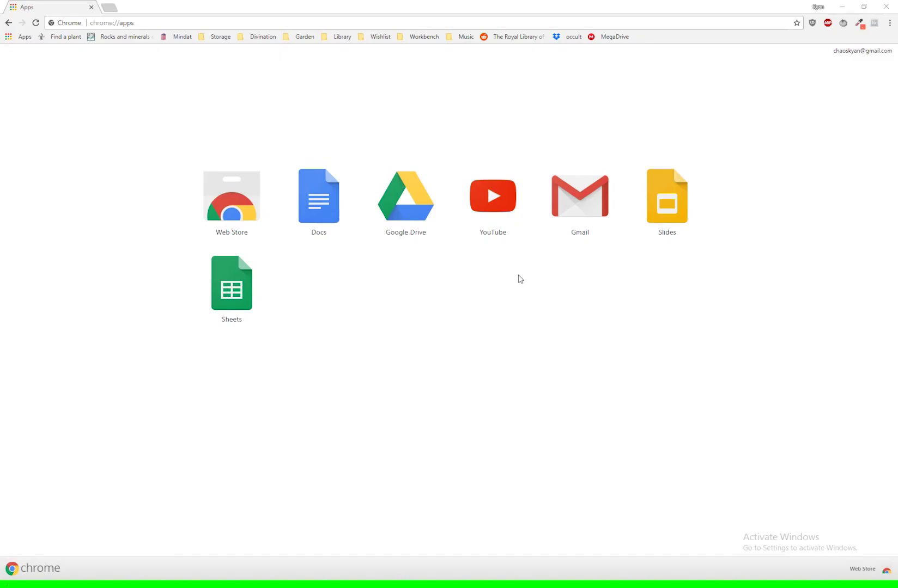
- Create the 'Tutorial Video' workspace at web address kyantutorial, skipping the import step
{"action": "left_click", "coordinate": [355, 23]}
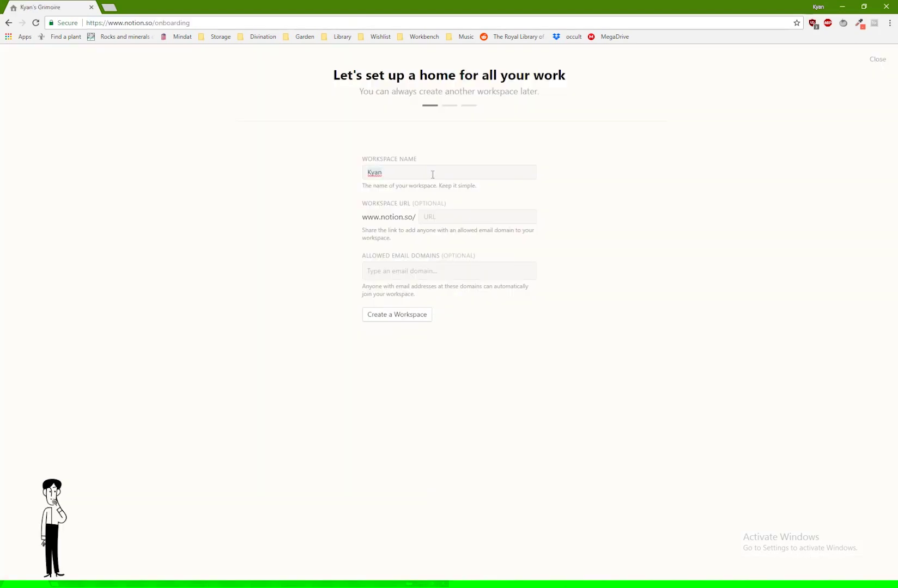
{"action": "key", "text": "ctrl+a"}
{"action": "type", "text": "Tutorial Video"}
{"action": "key", "text": "Tab"}
{"action": "type", "text": "kya"}
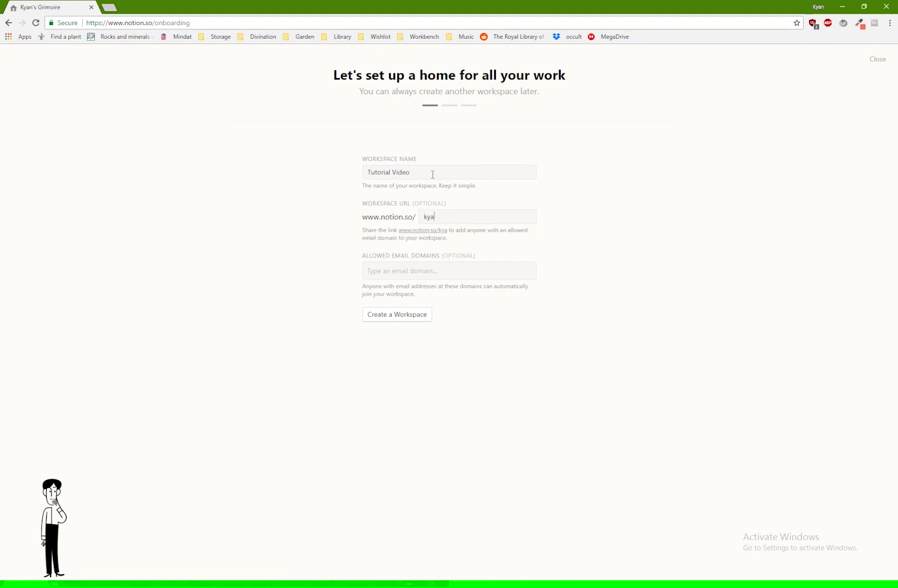
{"action": "type", "text": "ntutorial"}
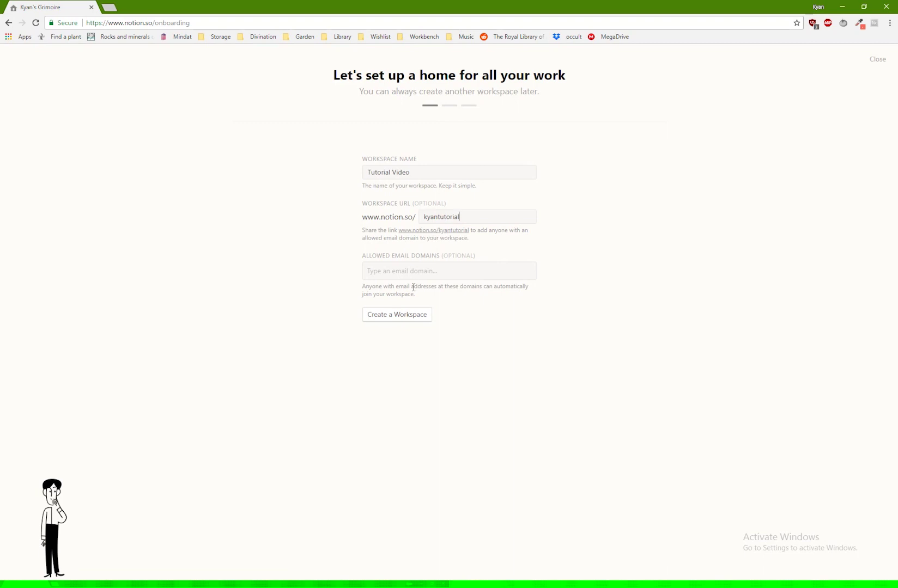
{"action": "left_click", "coordinate": [415, 319]}
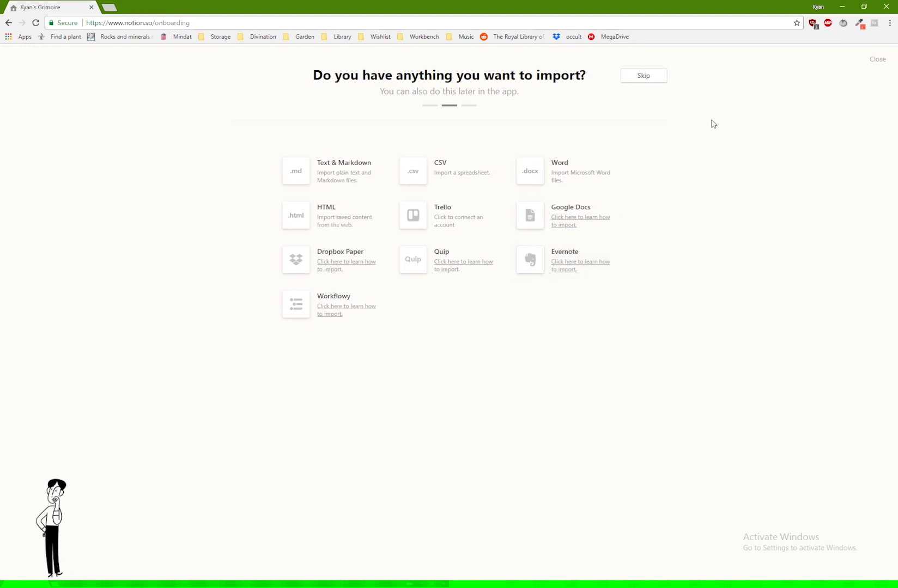
{"action": "left_click", "coordinate": [644, 77]}
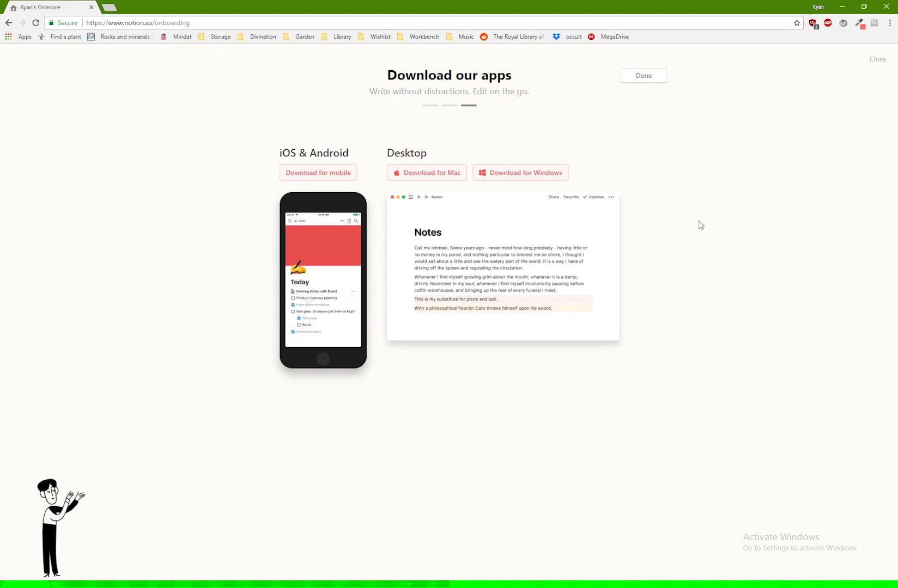
{"action": "left_click", "coordinate": [649, 80]}
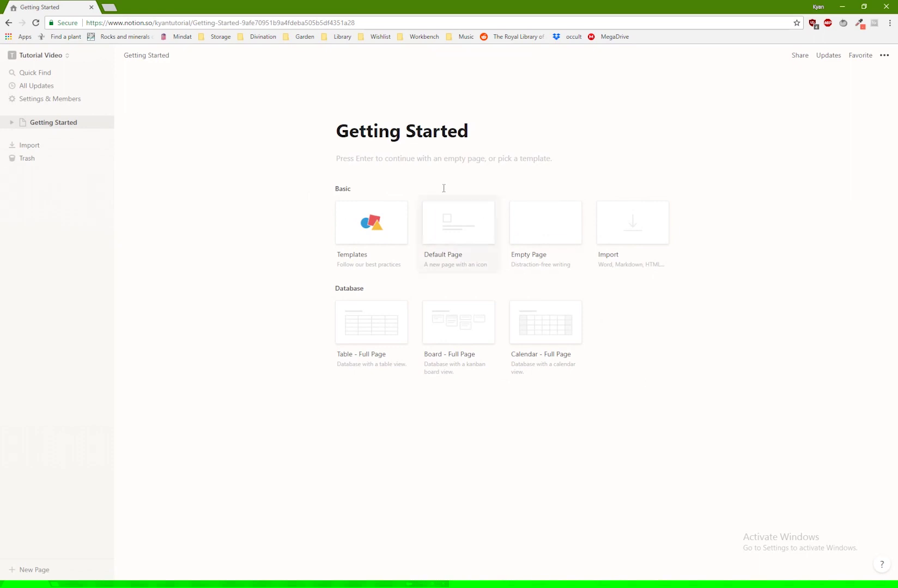
- Retitle the Getting Started page to 'Your Grimoire Name'
{"action": "triple_click", "coordinate": [376, 134]}
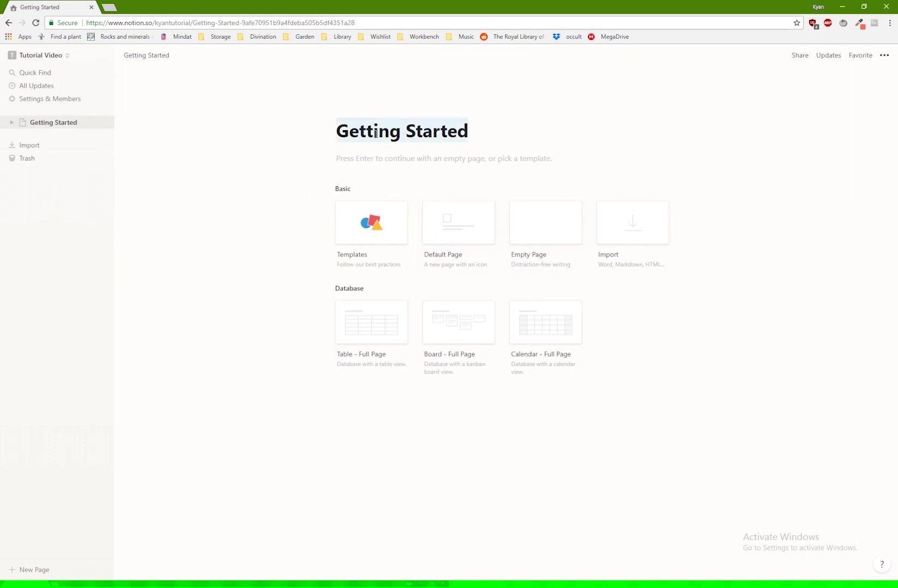
{"action": "type", "text": "Your"}
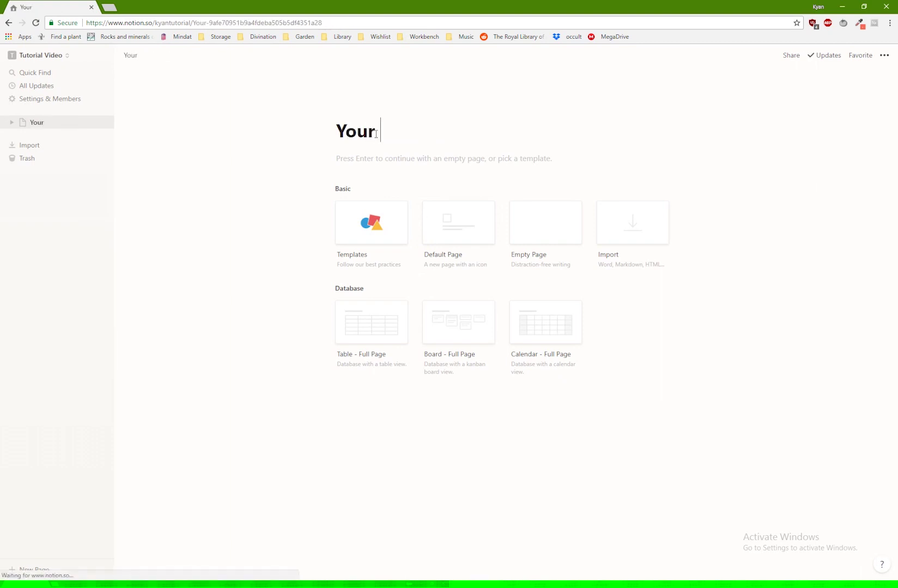
{"action": "type", "text": " Grimoire Name"}
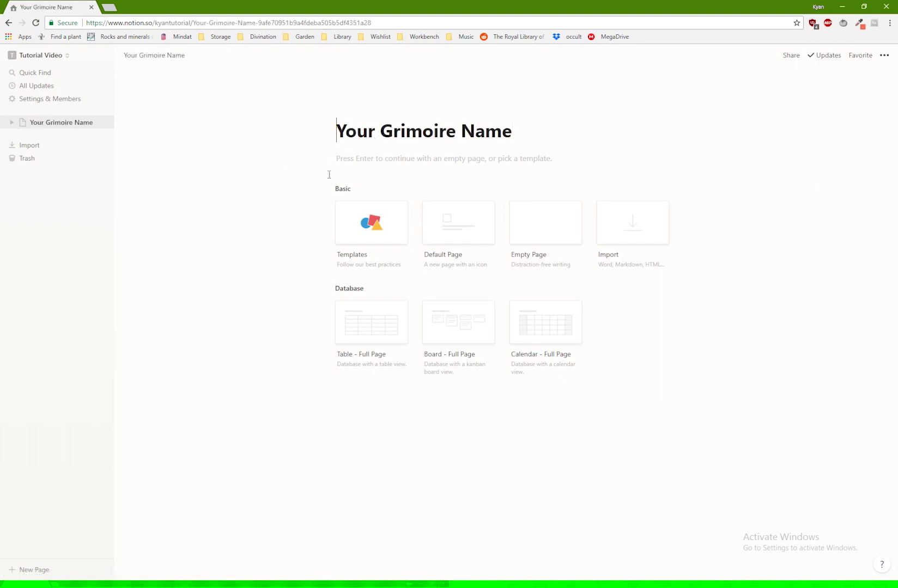
{"action": "key", "text": "Return"}
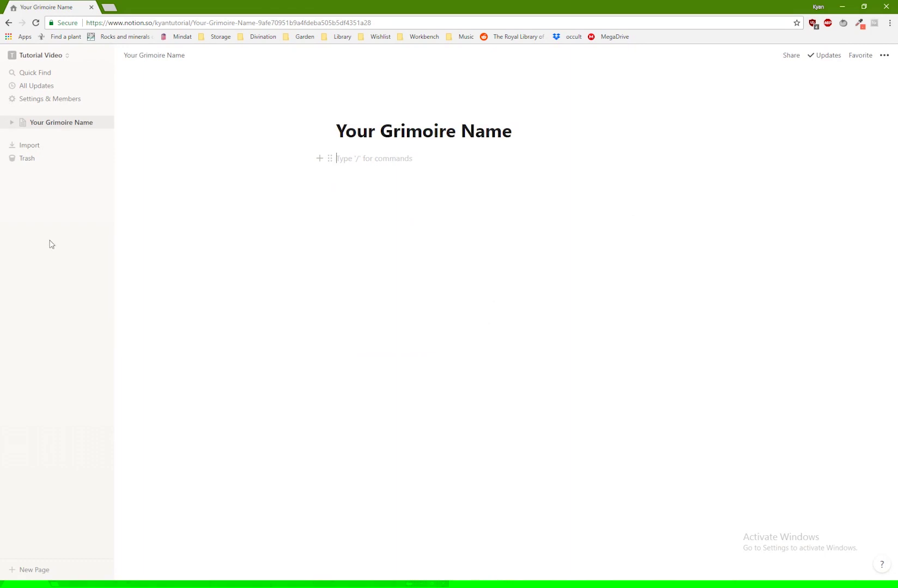
{"action": "key", "text": "BackSpace"}
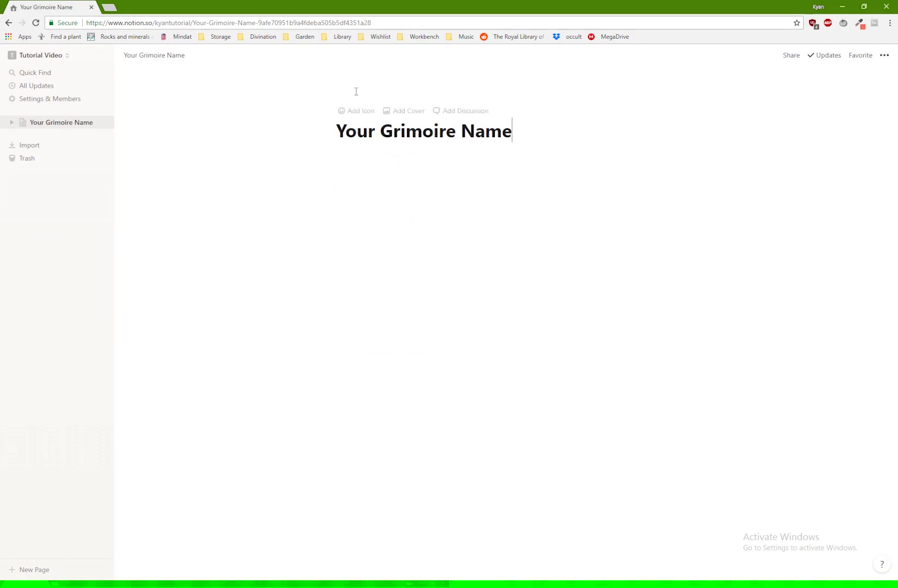
- Add a cover image and the orange notebook emoji, found by searching 'book', as icon
{"action": "left_click", "coordinate": [404, 111]}
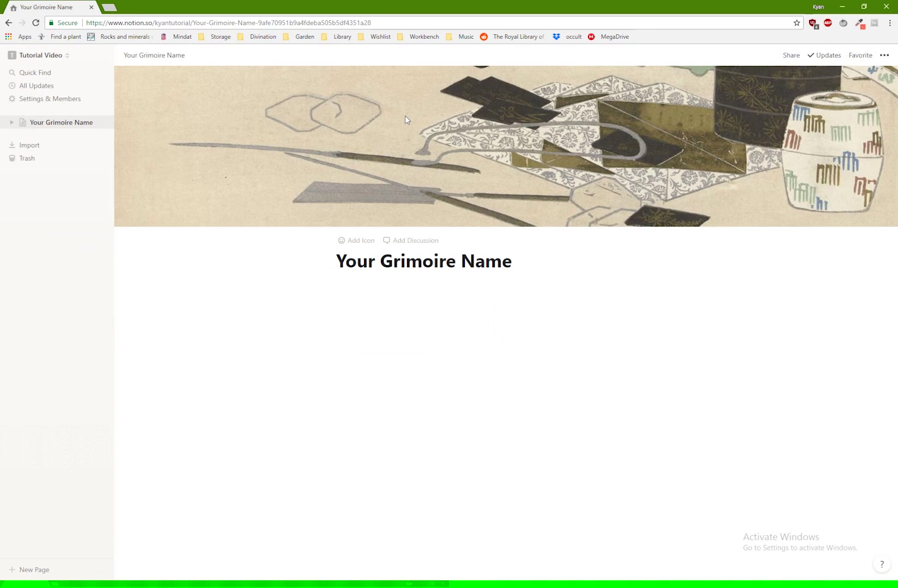
{"action": "left_click", "coordinate": [355, 240]}
{"action": "scroll", "coordinate": [340, 343], "scroll_direction": "down", "scroll_amount": 10}
{"action": "scroll", "coordinate": [340, 343], "scroll_direction": "down", "scroll_amount": 8}
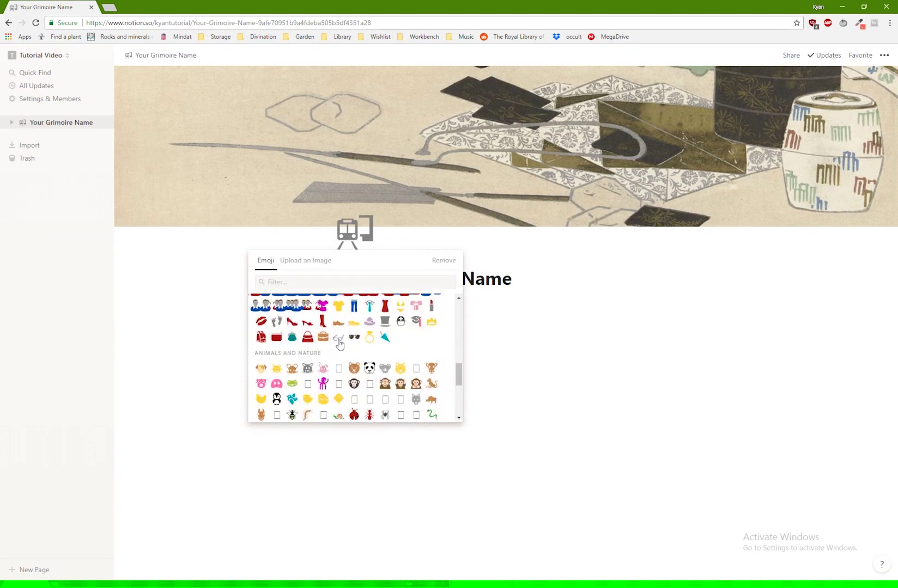
{"action": "left_click", "coordinate": [328, 283]}
{"action": "type", "text": "book"}
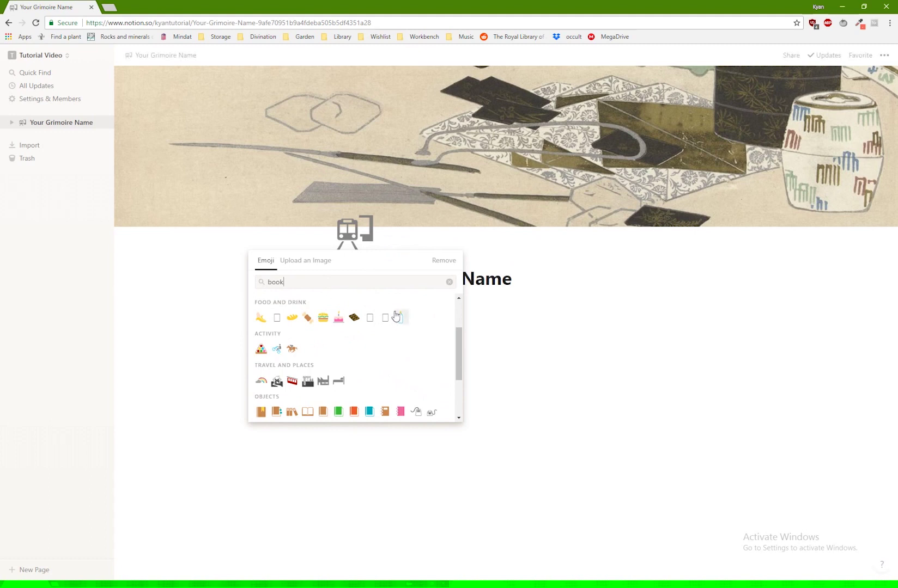
{"action": "scroll", "coordinate": [346, 336], "scroll_direction": "down", "scroll_amount": 3}
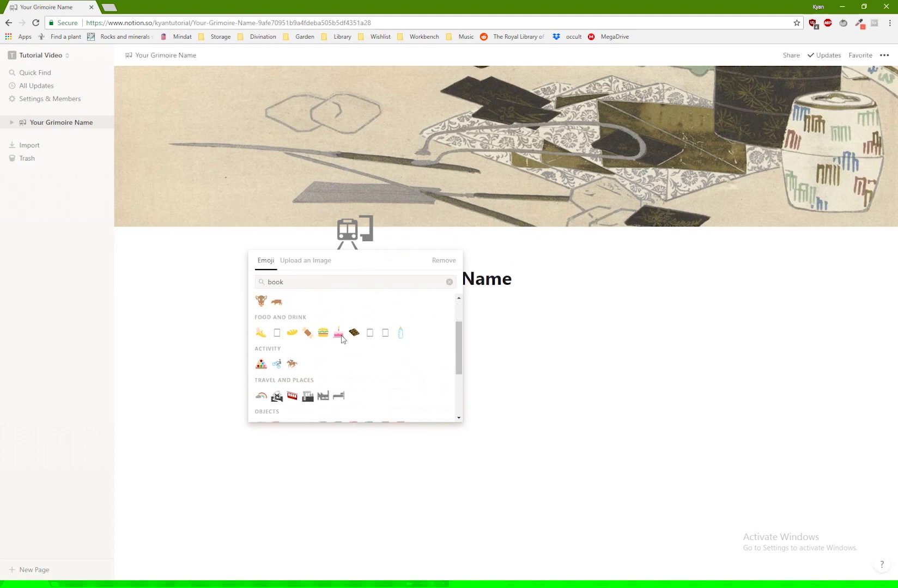
{"action": "scroll", "coordinate": [341, 340], "scroll_direction": "down", "scroll_amount": 1}
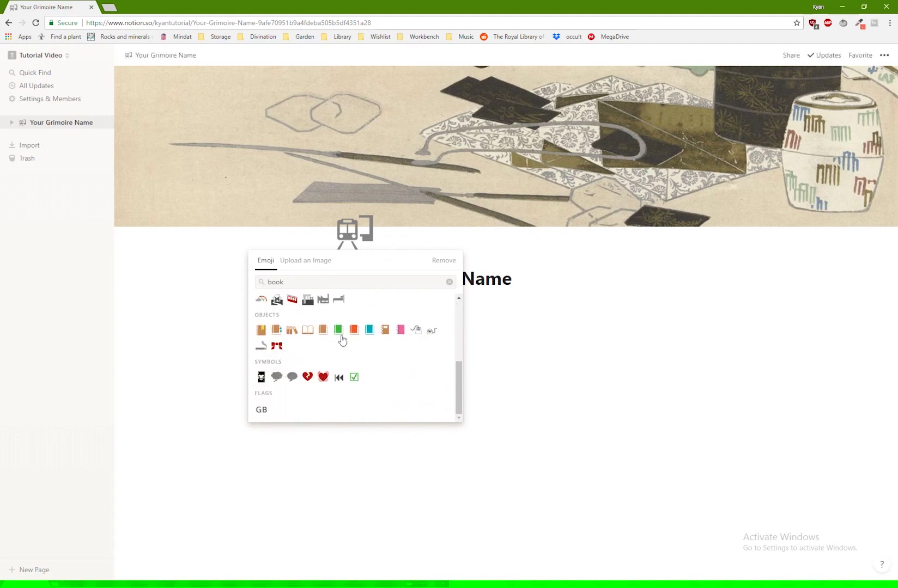
{"action": "left_click", "coordinate": [276, 330]}
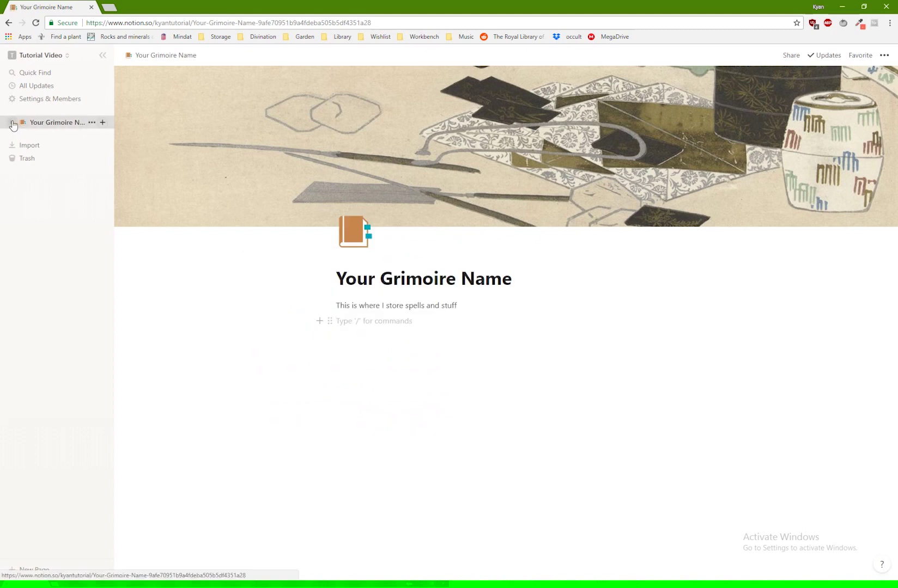
- Add a 'Dreamwork' subpage under Your Grimoire Name
{"action": "left_click", "coordinate": [103, 123]}
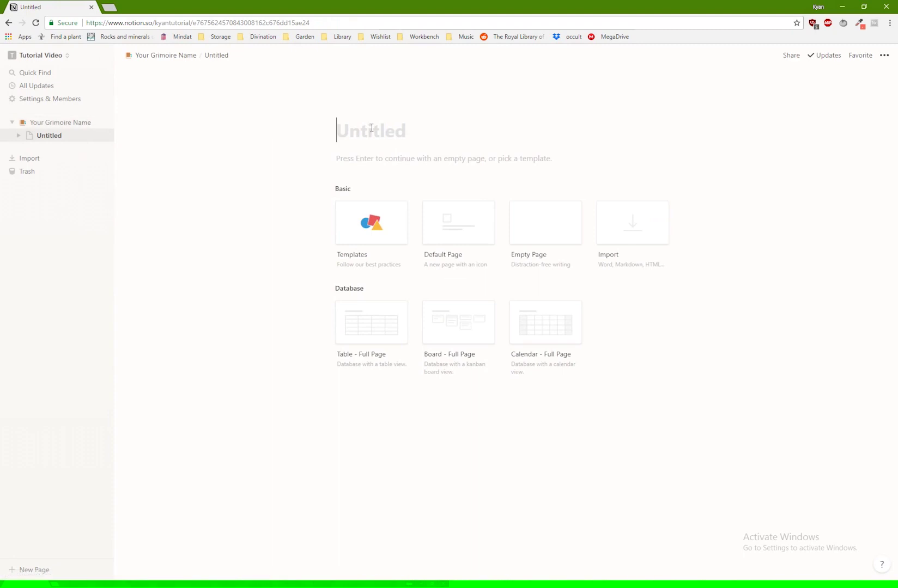
{"action": "type", "text": "Dream"}
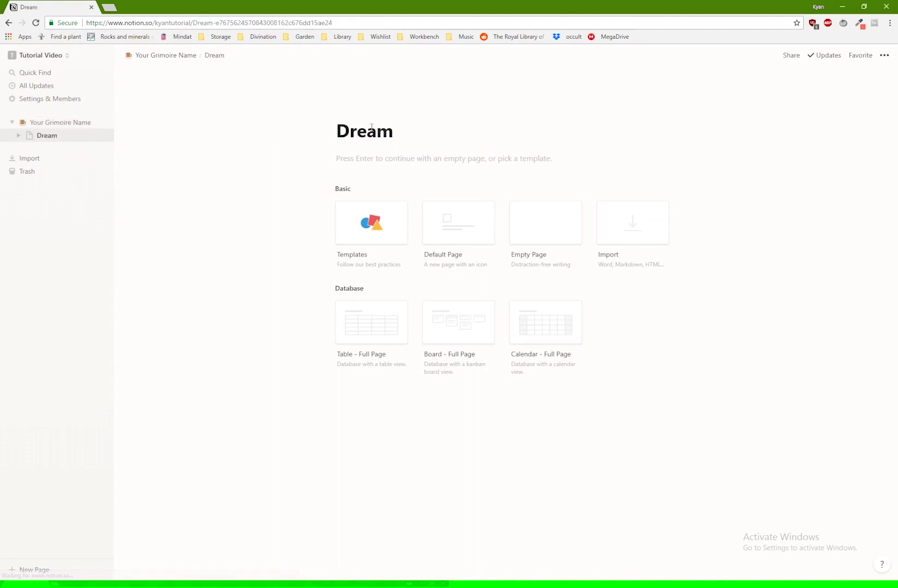
{"action": "type", "text": "work"}
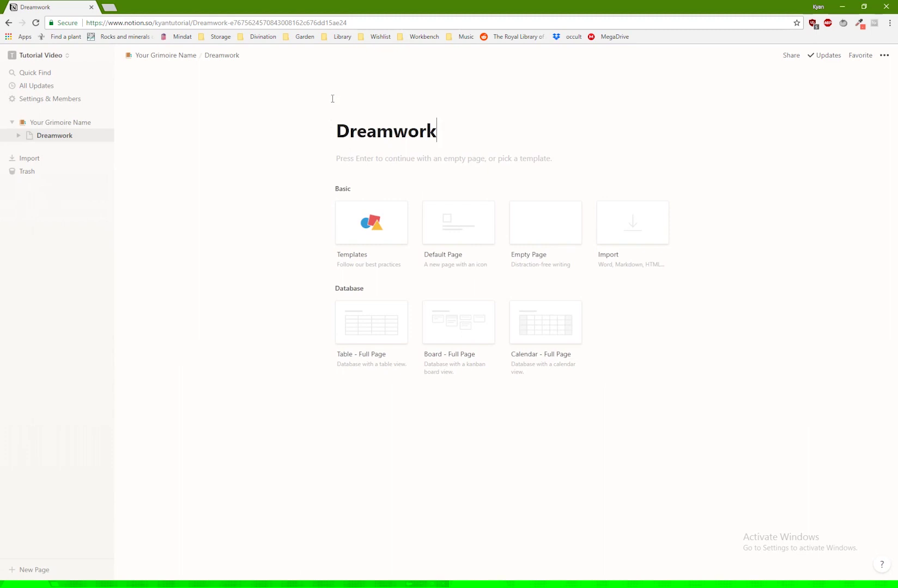
{"action": "key", "text": "Home"}
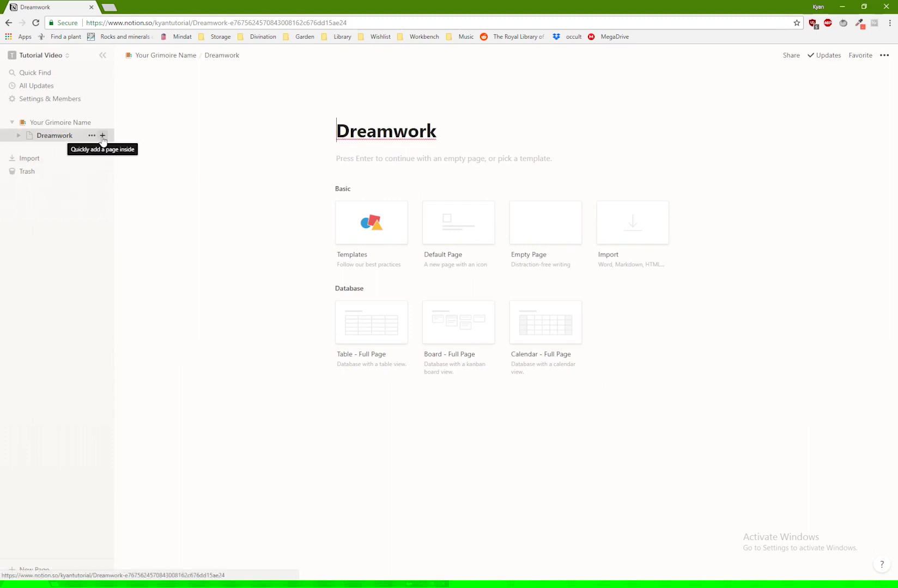
- Create Journals, Analysis and References subpages inside Dreamwork, then return to the grimoire page
{"action": "left_click", "coordinate": [103, 136]}
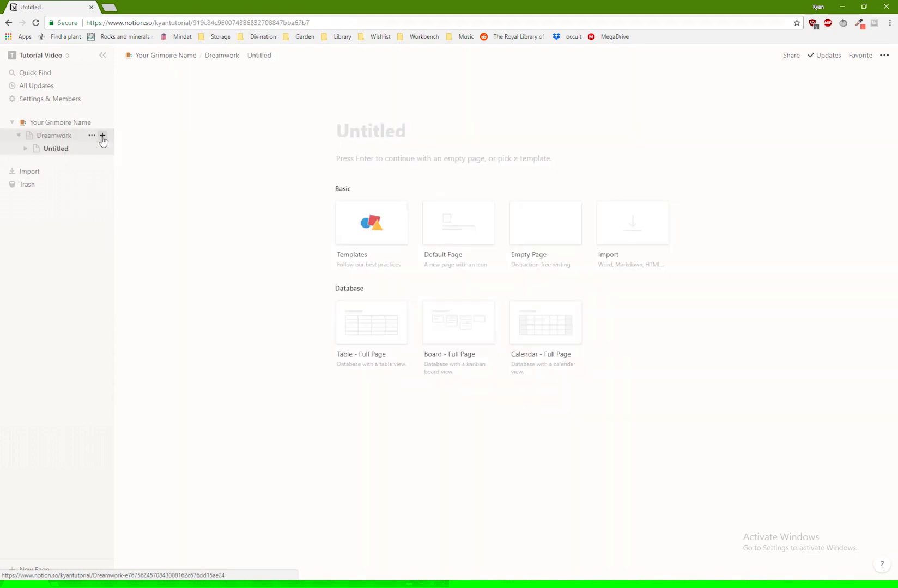
{"action": "type", "text": "Journals"}
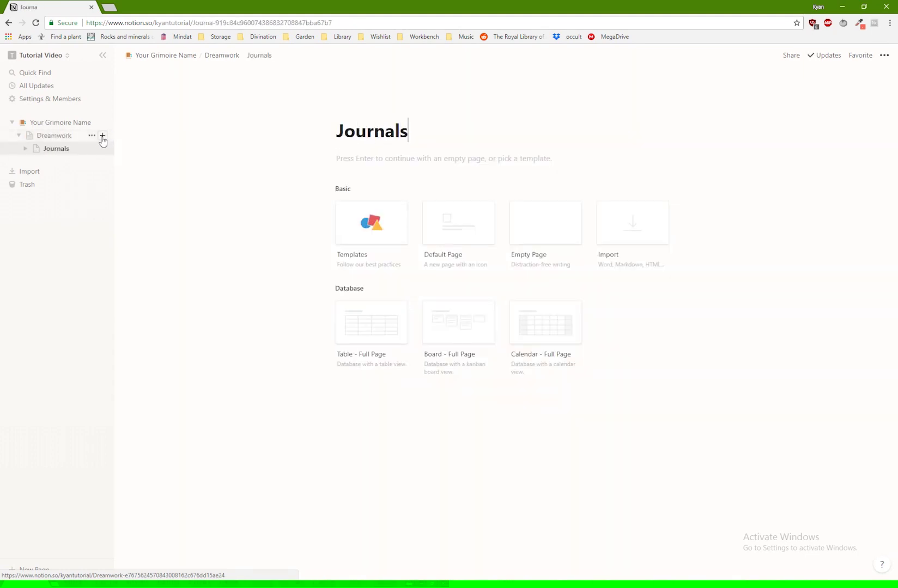
{"action": "left_click", "coordinate": [102, 137]}
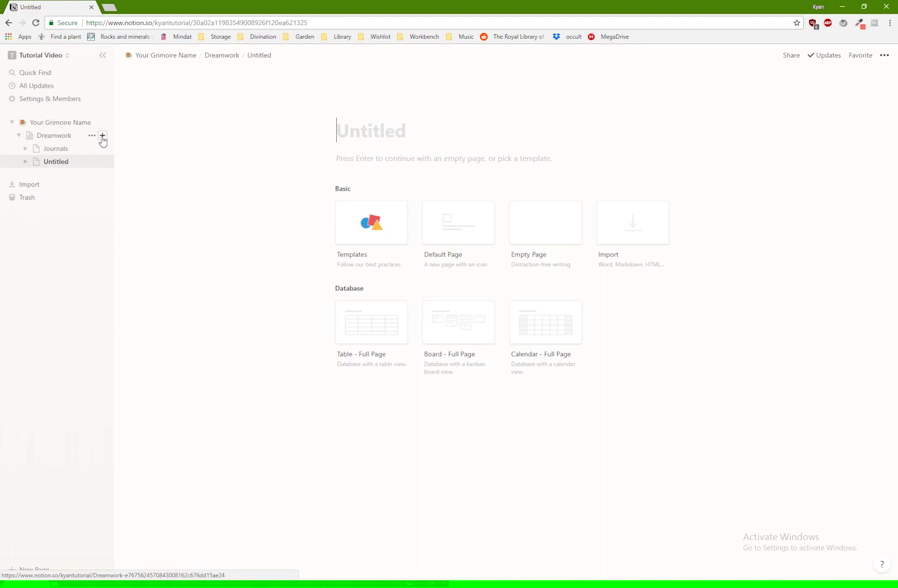
{"action": "type", "text": "Analysis"}
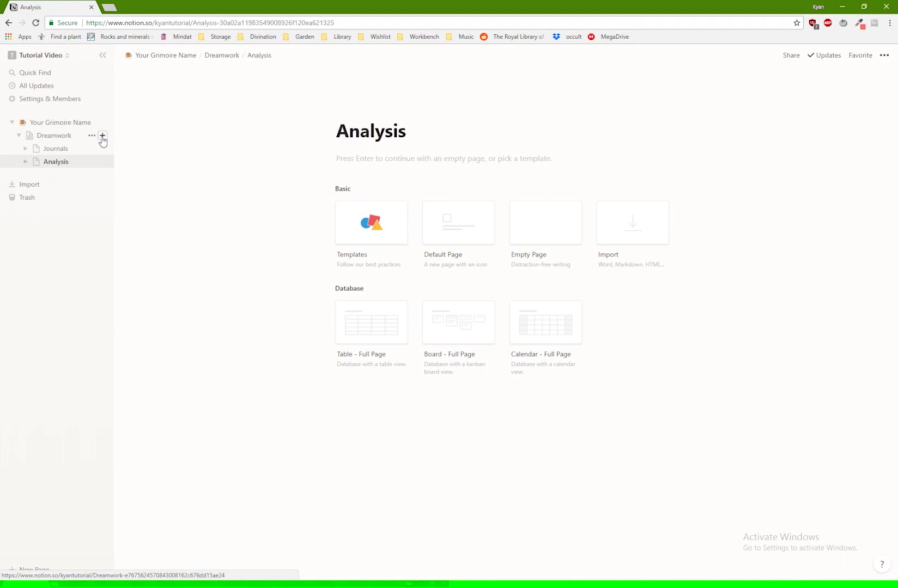
{"action": "left_click", "coordinate": [102, 137]}
{"action": "type", "text": "References"}
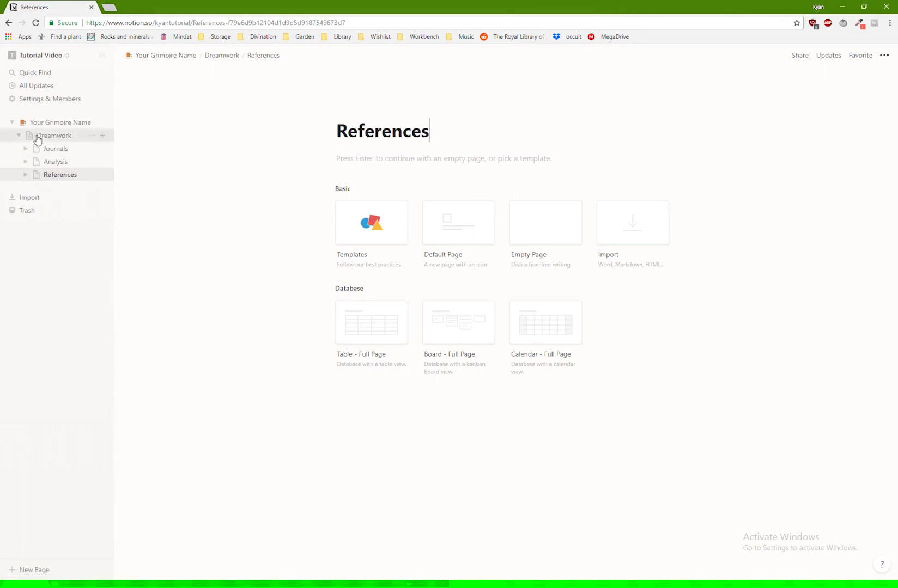
{"action": "left_click", "coordinate": [62, 141]}
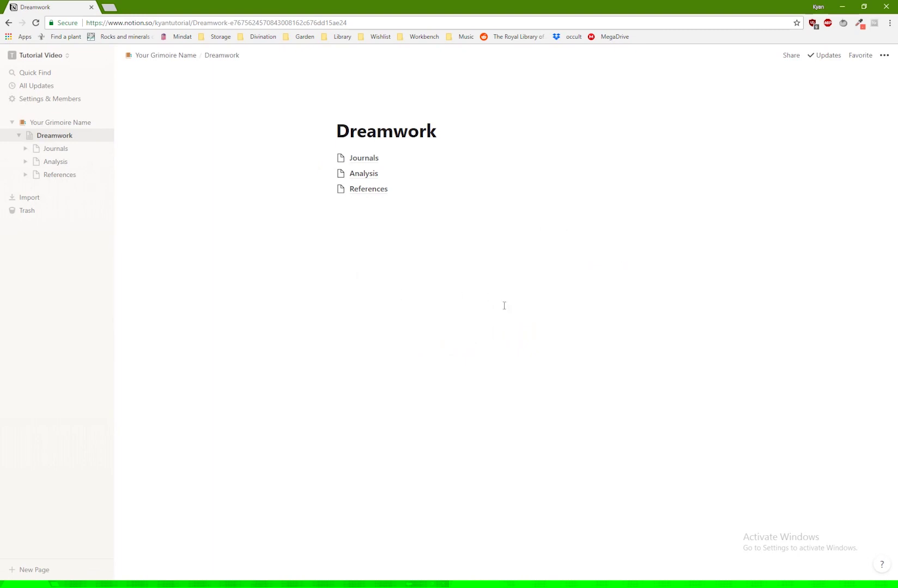
{"action": "key", "text": "alt+Left"}
- Add a Projects sub-header listing Patreon page, correspondences list and read a book
{"action": "left_click", "coordinate": [373, 385]}
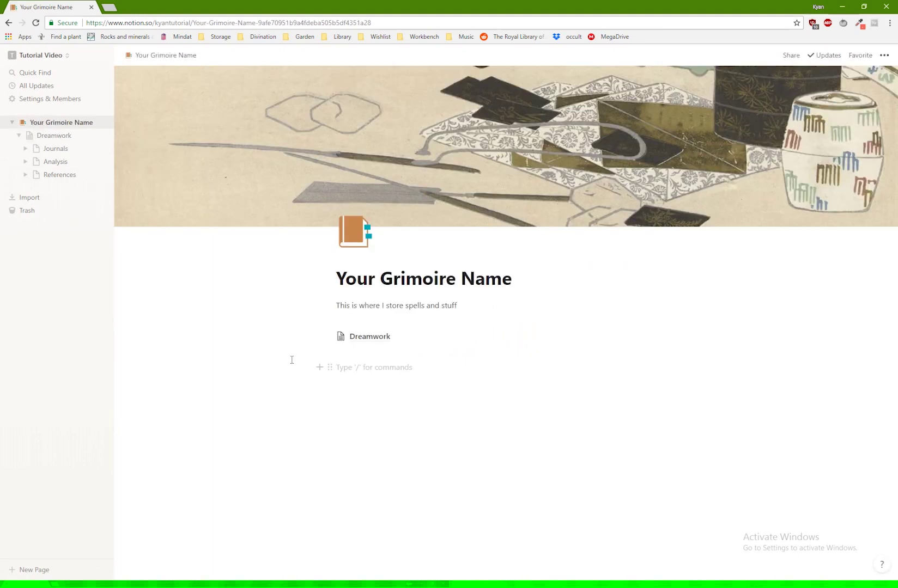
{"action": "left_click", "coordinate": [324, 367]}
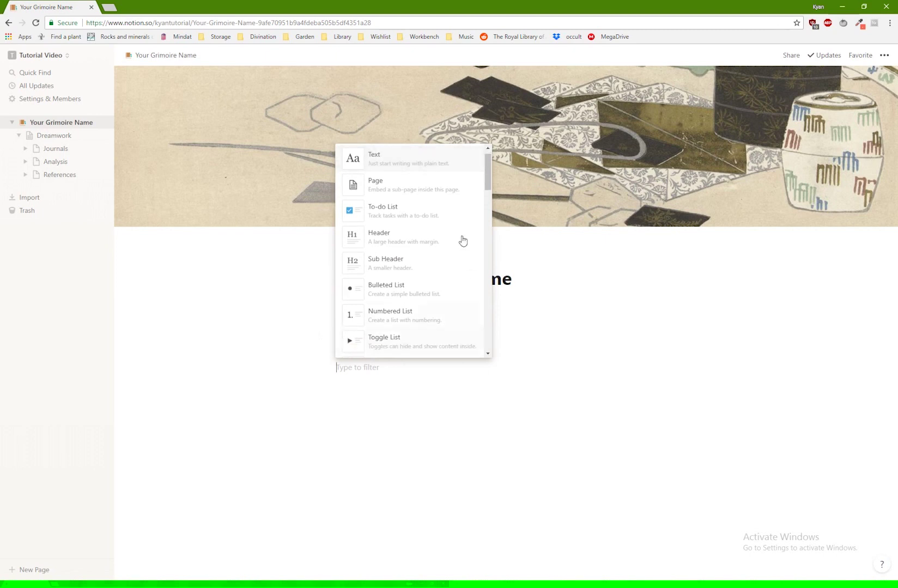
{"action": "left_click", "coordinate": [414, 263]}
{"action": "type", "text": "Pro"}
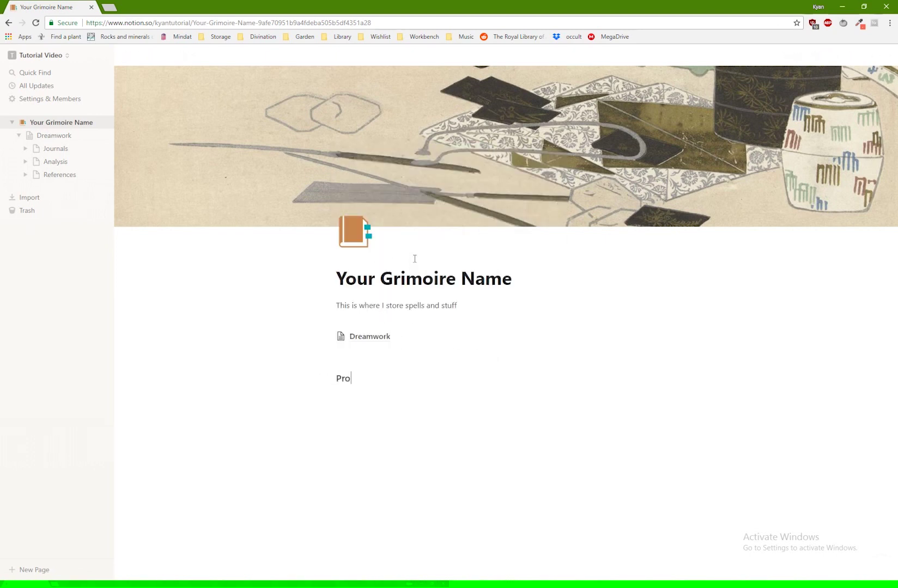
{"action": "type", "text": "jects"}
{"action": "key", "text": "Return"}
{"action": "type", "text": "Patreon page"}
{"action": "key", "text": "Return"}
{"action": "type", "text": "correspondences list"}
{"action": "key", "text": "Return"}
{"action": "type", "text": "read a book"}
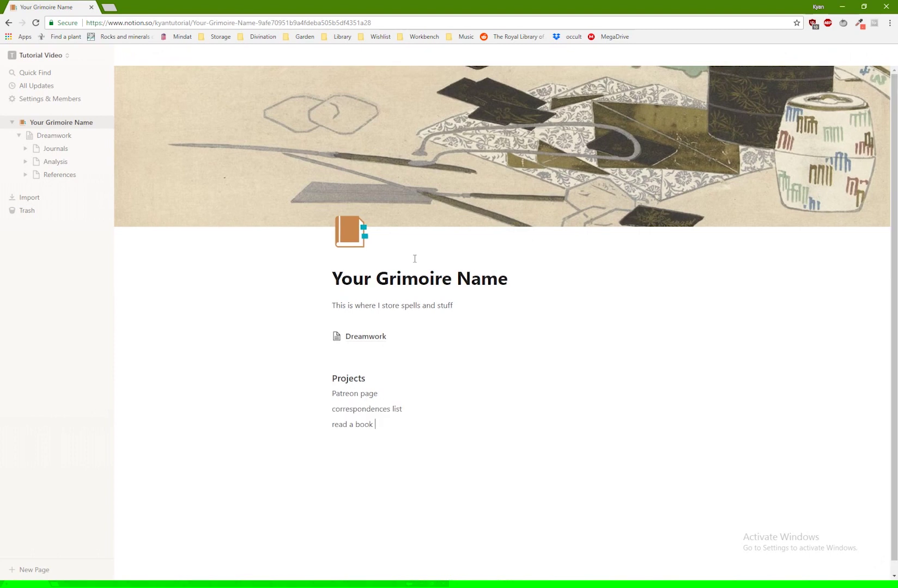
- Move the Projects blocks into a column beside Dreamwork
{"action": "left_click_drag", "start_coordinate": [246, 374], "coordinate": [453, 466]}
{"action": "left_click_drag", "start_coordinate": [324, 378], "coordinate": [701, 336]}
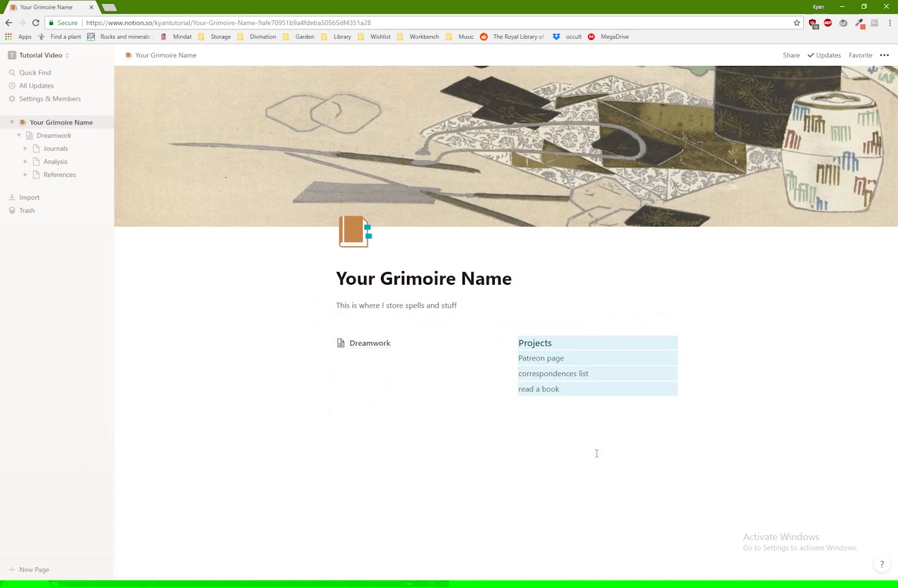
{"action": "left_click", "coordinate": [664, 452]}
- Color the Patreon page line pink
{"action": "right_click", "coordinate": [643, 358]}
{"action": "mouse_move", "coordinate": [682, 450]}
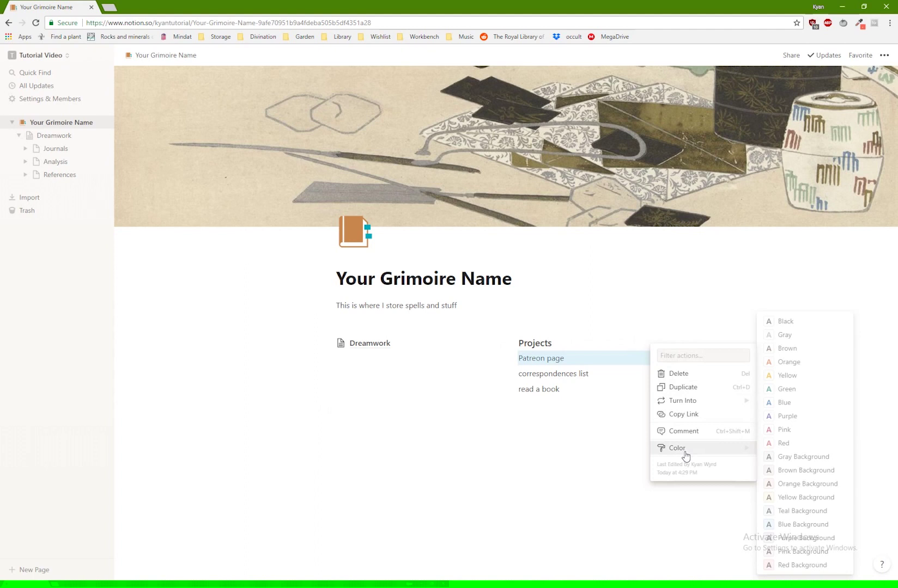
{"action": "left_click", "coordinate": [785, 432]}
{"action": "double_click", "coordinate": [556, 358]}
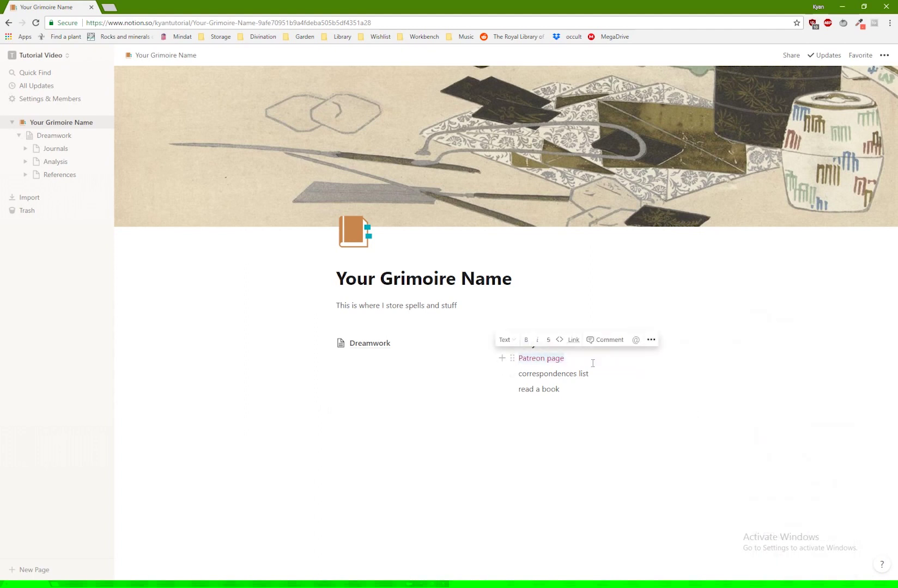
{"action": "left_click", "coordinate": [650, 340]}
{"action": "mouse_move", "coordinate": [706, 445]}
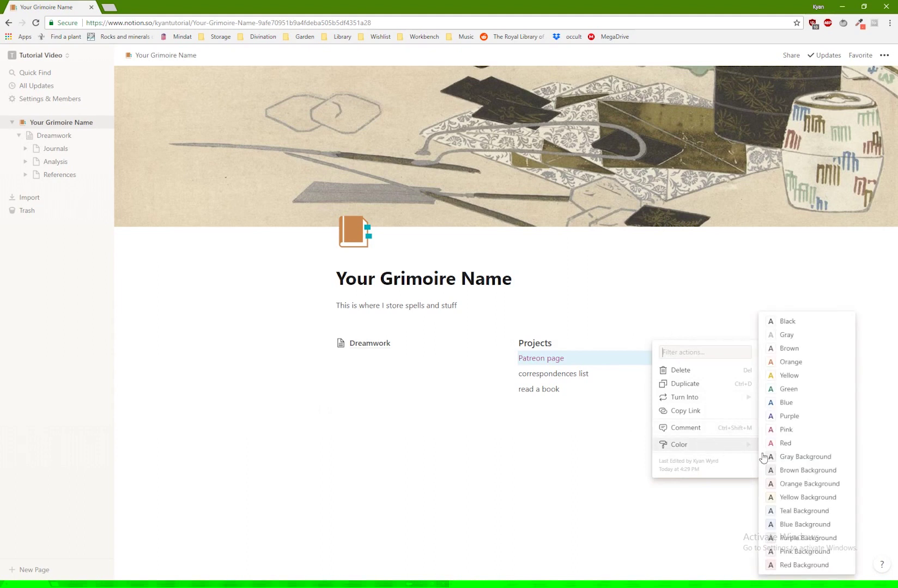
{"action": "left_click", "coordinate": [587, 457]}
{"action": "left_click", "coordinate": [587, 458]}
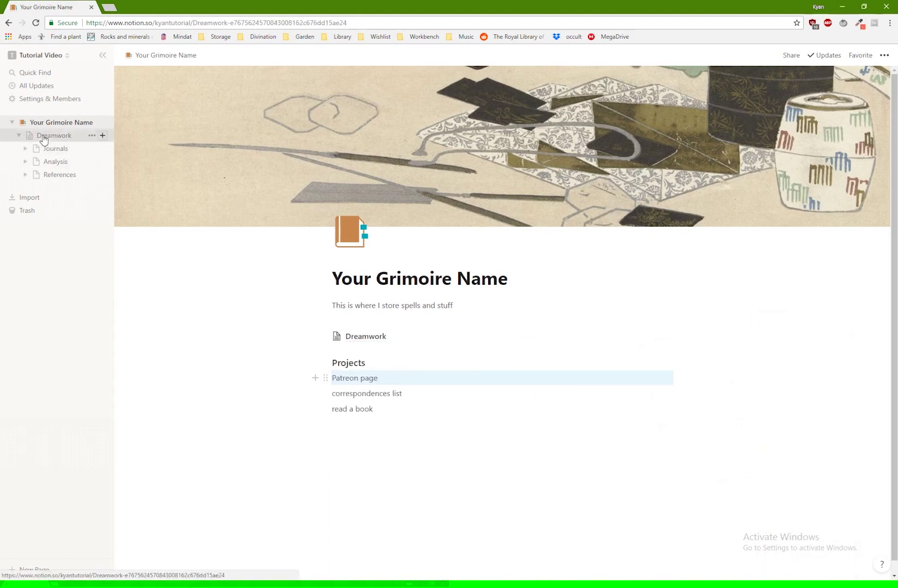
- Create a '24 July 2018' page under Dreamwork > Journals
{"action": "left_click", "coordinate": [47, 137]}
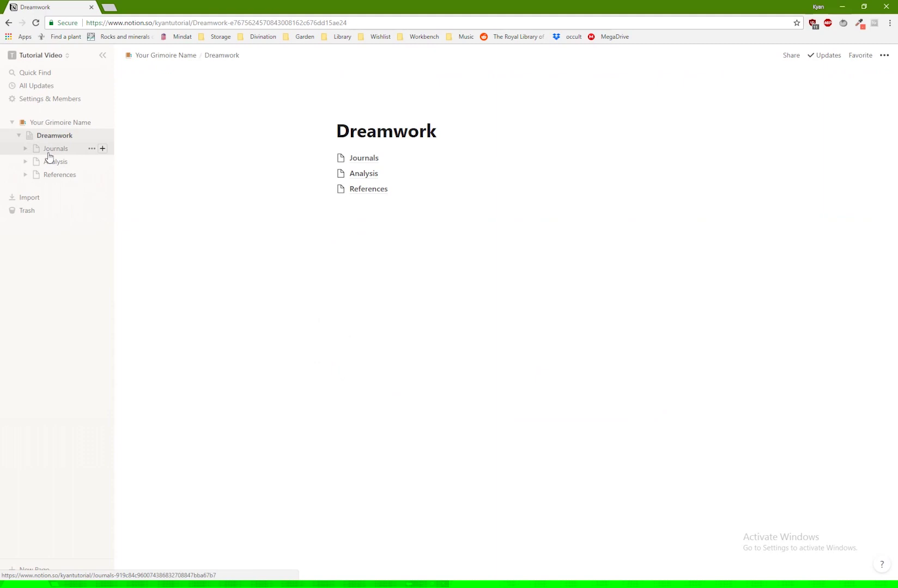
{"action": "left_click", "coordinate": [48, 153]}
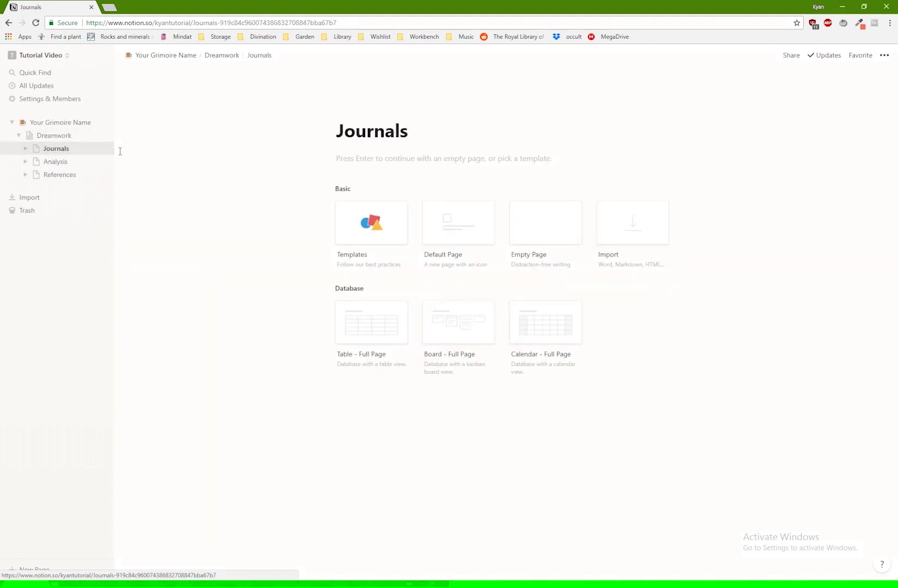
{"action": "left_click", "coordinate": [101, 149]}
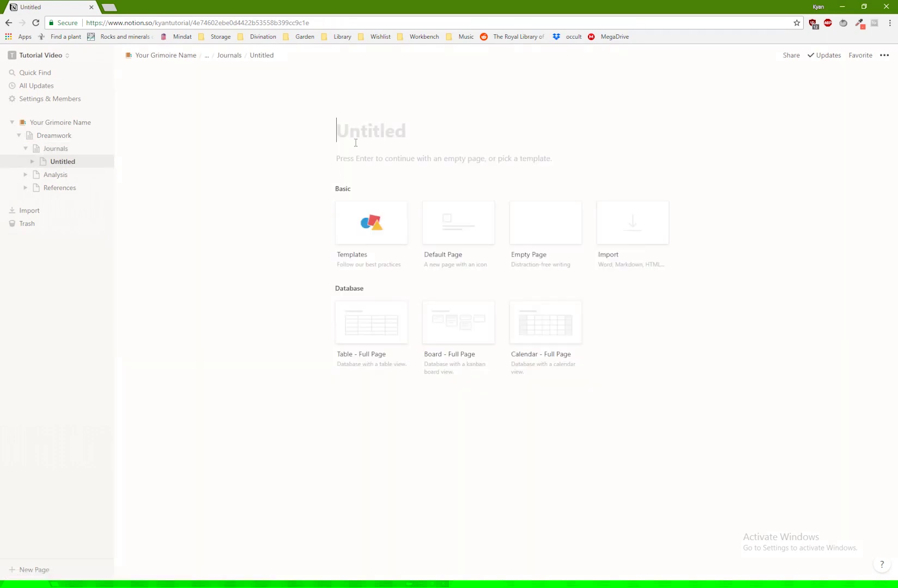
{"action": "type", "text": "24 Jul"}
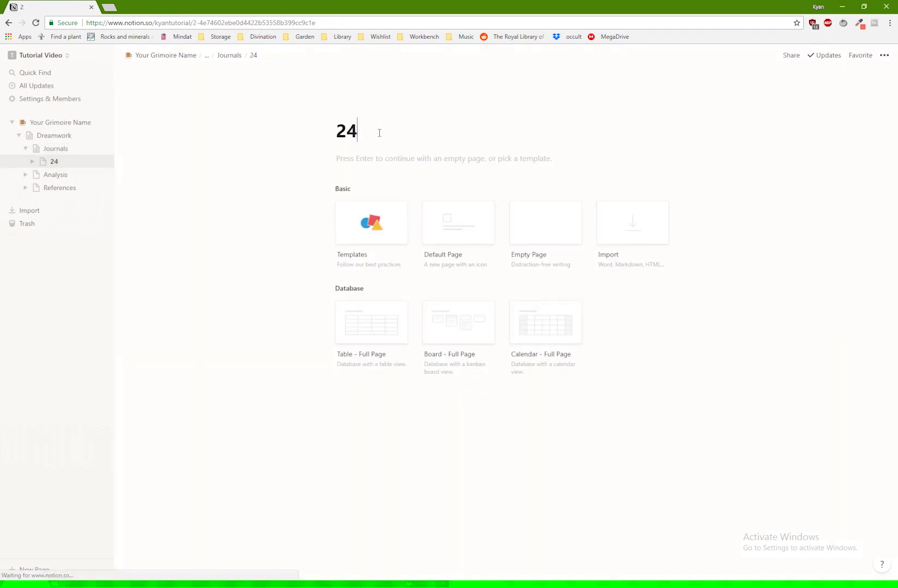
{"action": "type", "text": "y 2018"}
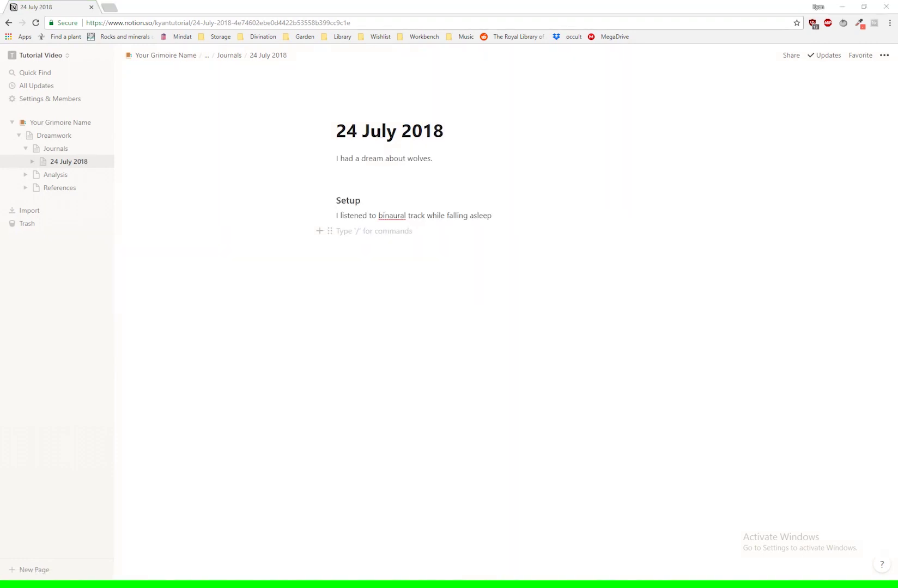
- Embed the pasted YouTube binaural-beats link as a video block below Setup
{"action": "left_click", "coordinate": [320, 264]}
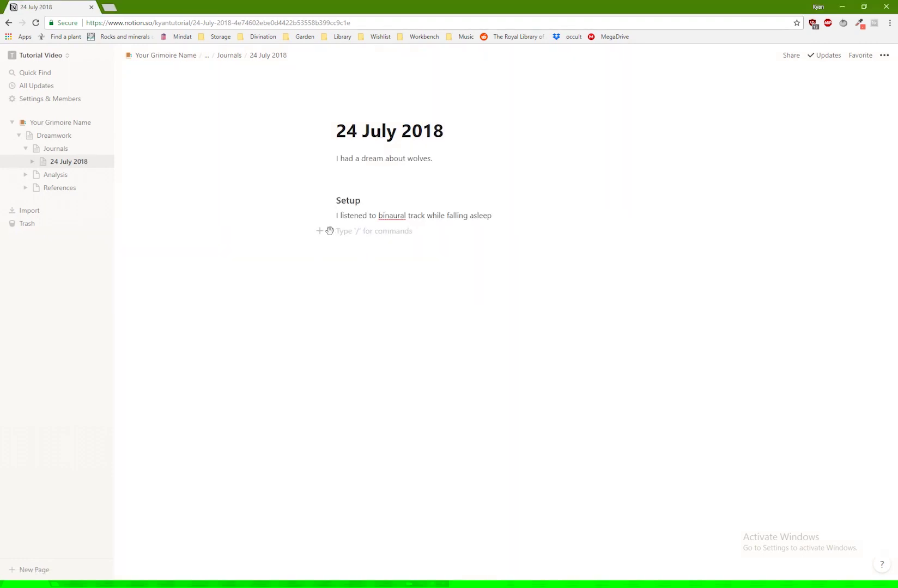
{"action": "left_click", "coordinate": [322, 231]}
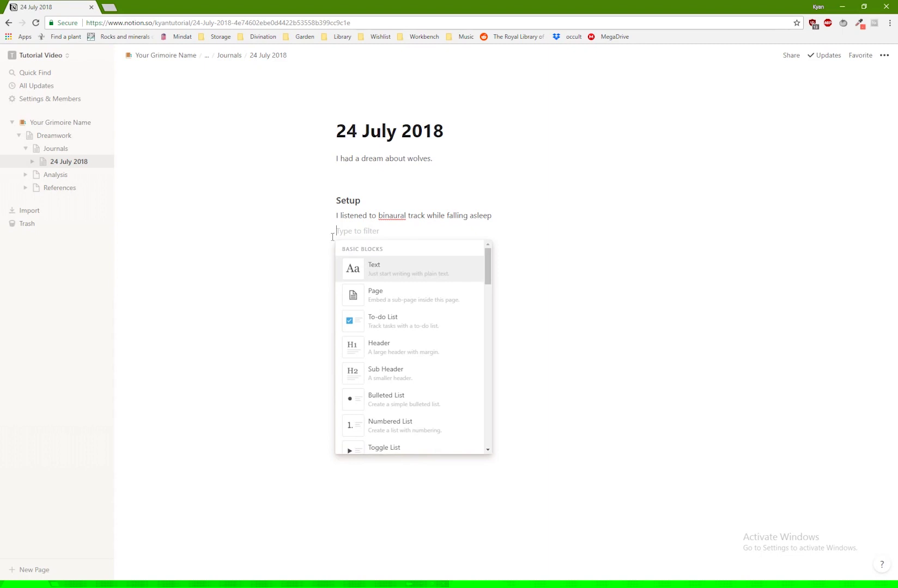
{"action": "scroll", "coordinate": [440, 343], "scroll_direction": "down", "scroll_amount": 3}
{"action": "scroll", "coordinate": [440, 344], "scroll_direction": "down", "scroll_amount": 4}
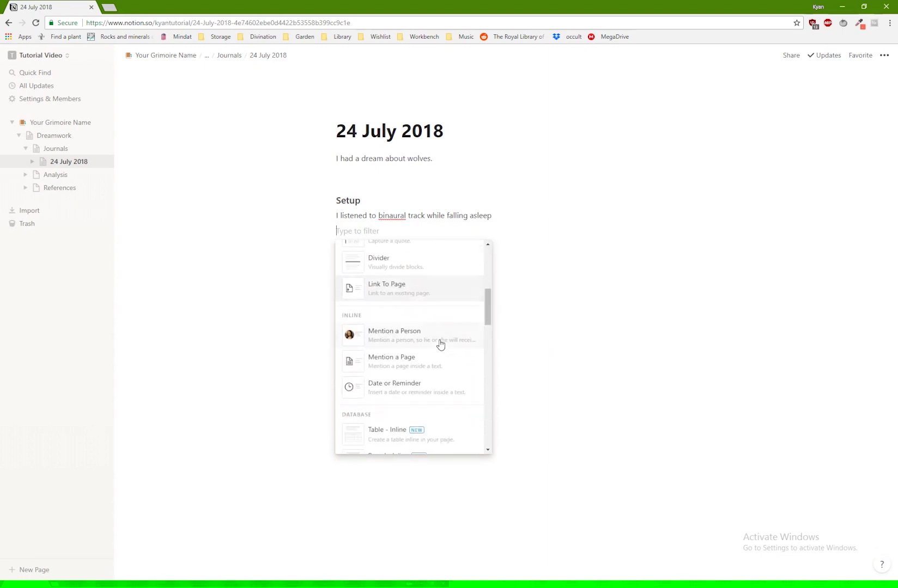
{"action": "scroll", "coordinate": [440, 343], "scroll_direction": "down", "scroll_amount": 5}
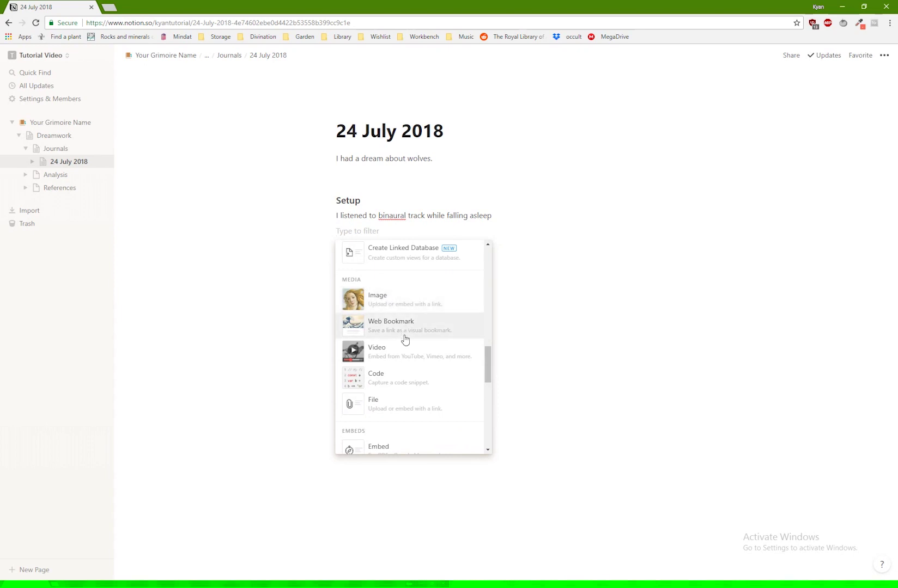
{"action": "left_click", "coordinate": [408, 354]}
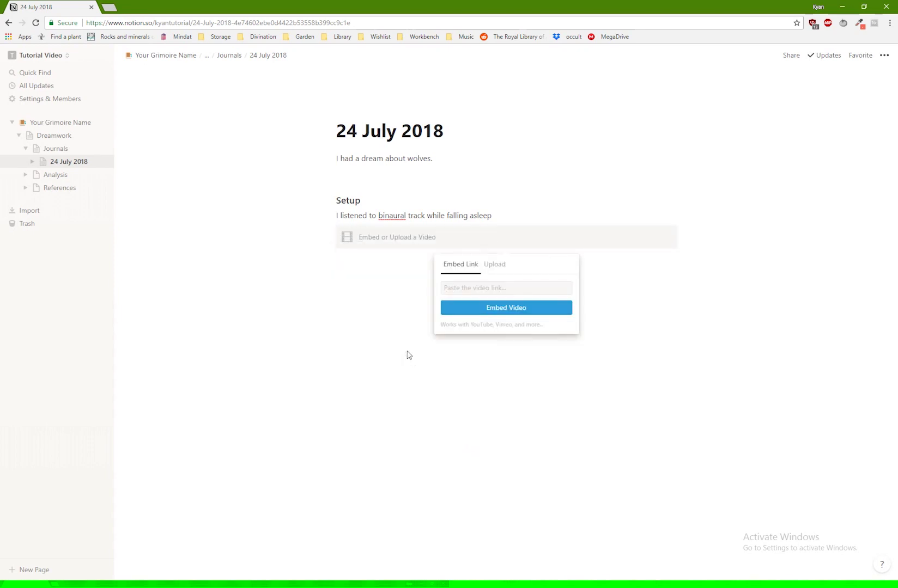
{"action": "key", "text": "ctrl+v"}
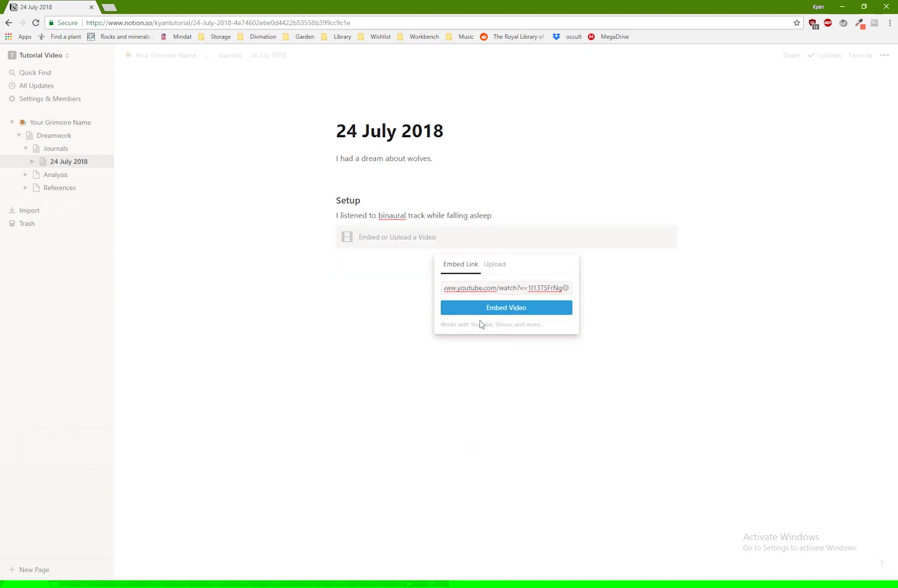
{"action": "key", "text": "Return"}
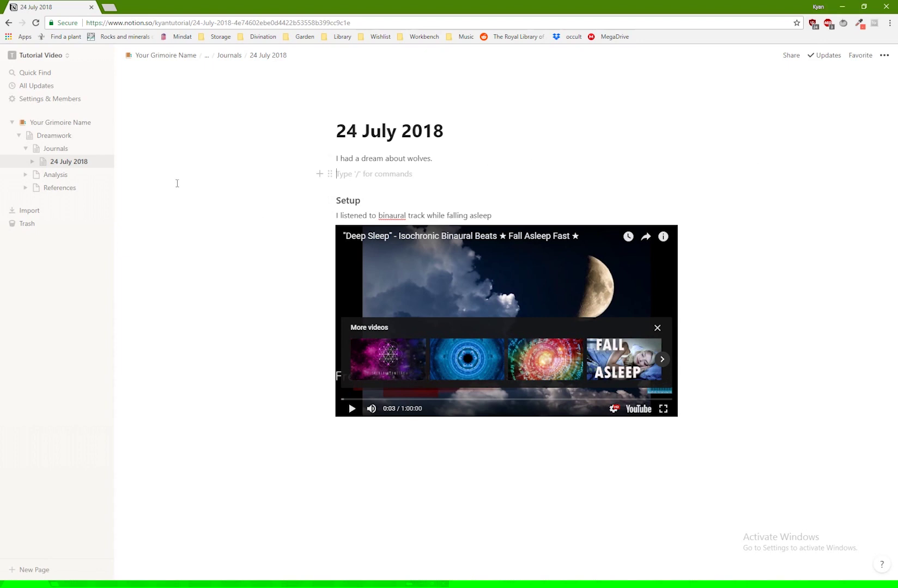
{"action": "left_click", "coordinate": [51, 177]}
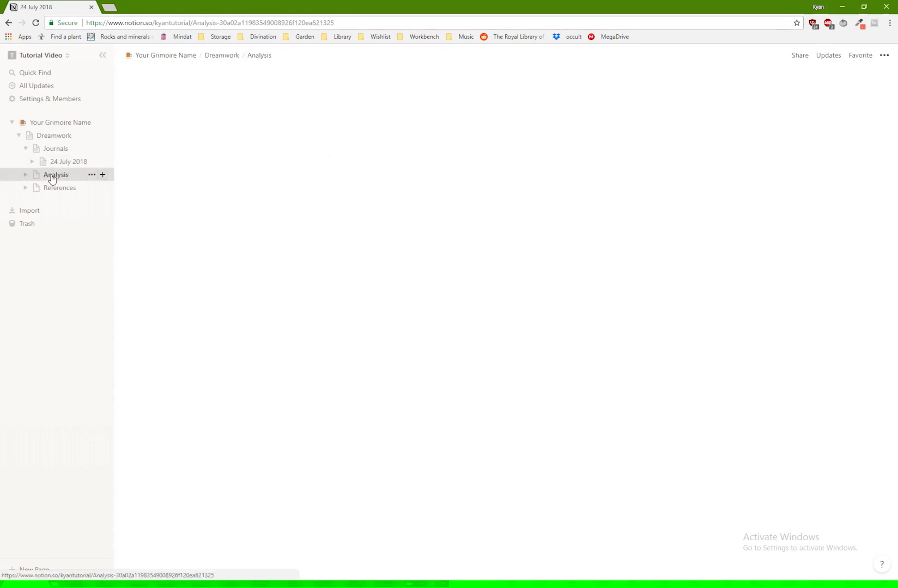
{"action": "left_click", "coordinate": [104, 175]}
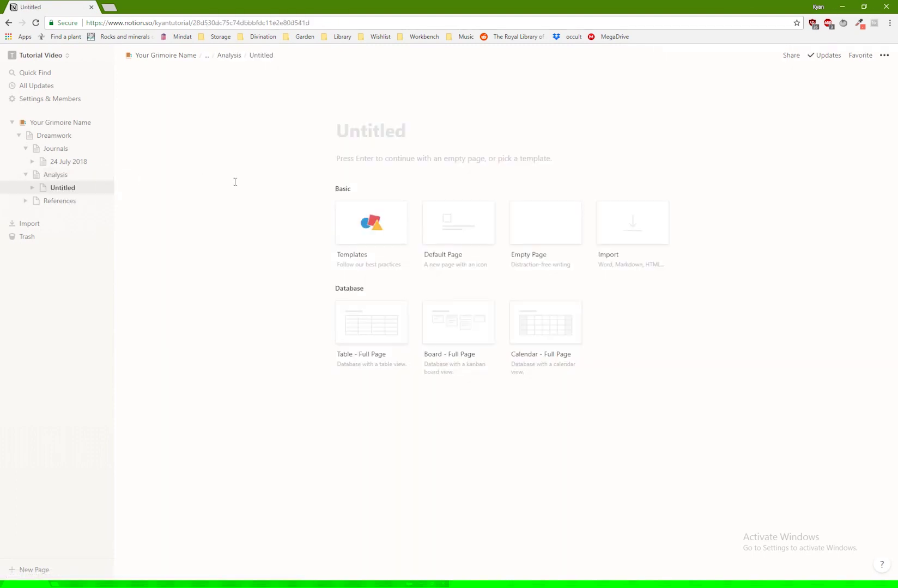
{"action": "type", "text": "Wolves"}
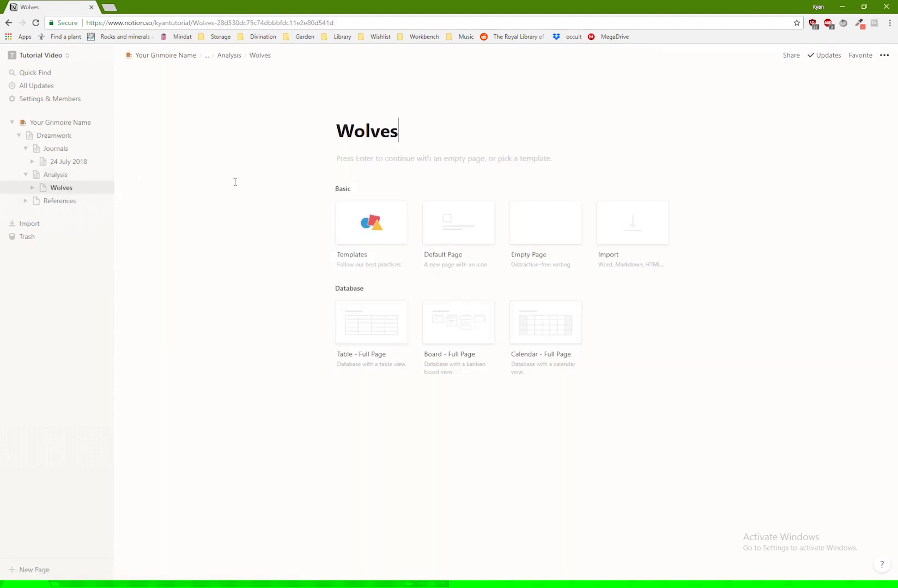
{"action": "key", "text": "Return"}
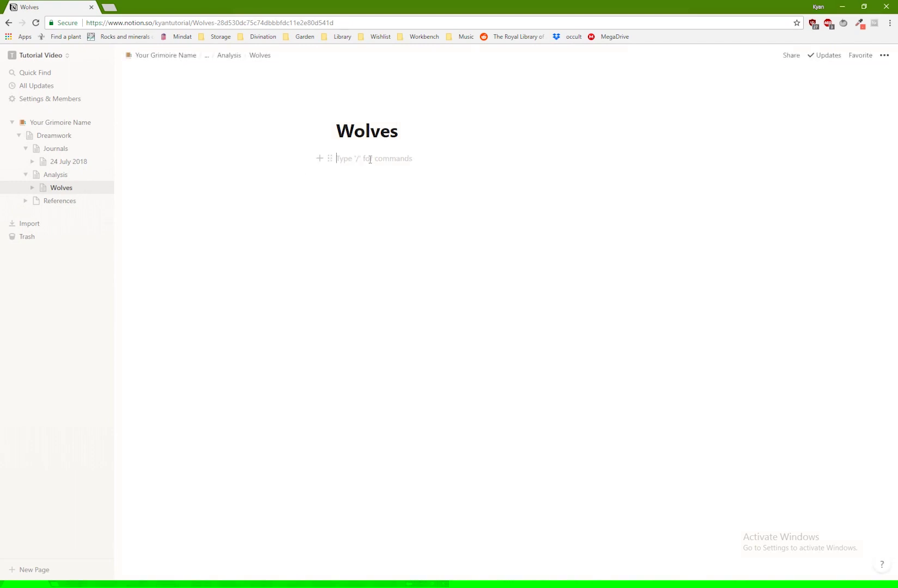
{"action": "type", "text": "I dreamed about wolves on @24 july 2018"}
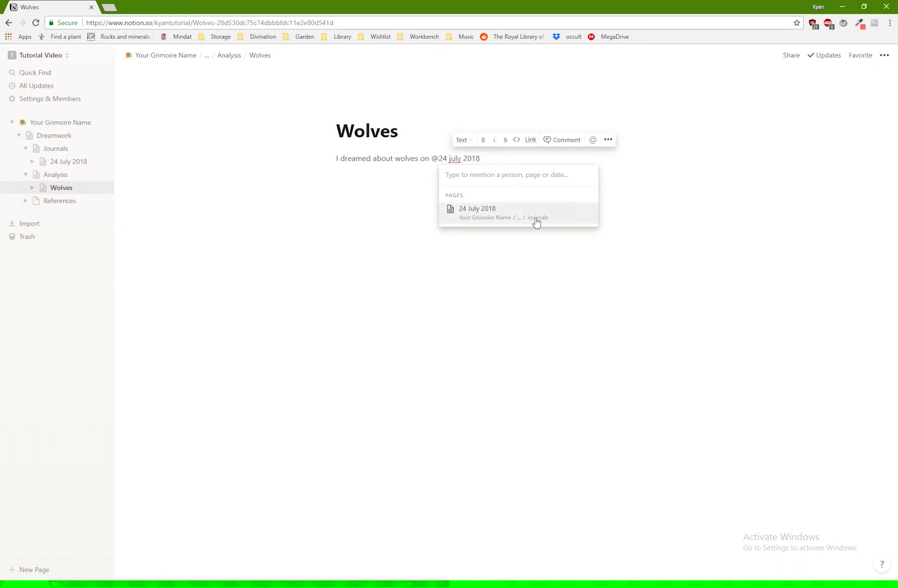
- Link the 24 July 2018 mention and append 'and 18 august 2017' to the sentence
{"action": "left_click", "coordinate": [494, 216]}
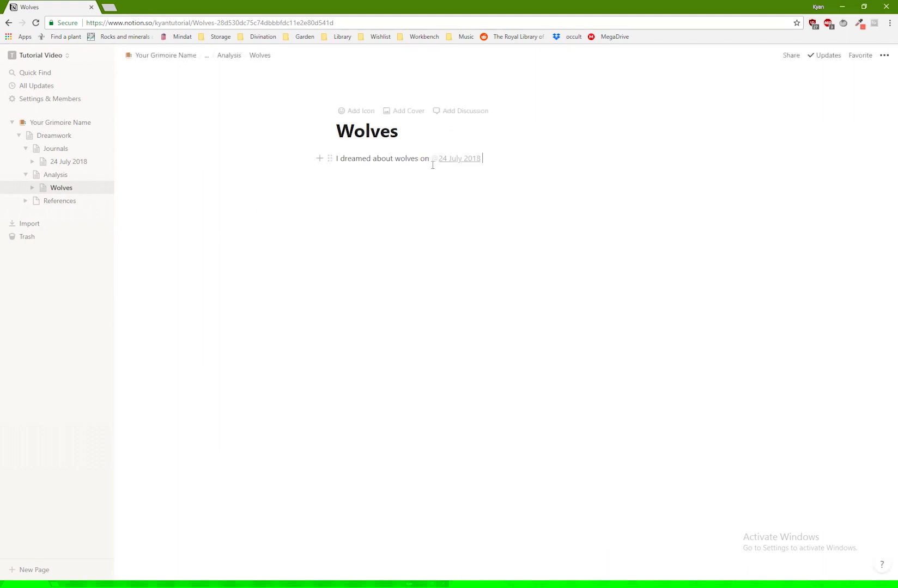
{"action": "left_click", "coordinate": [449, 159]}
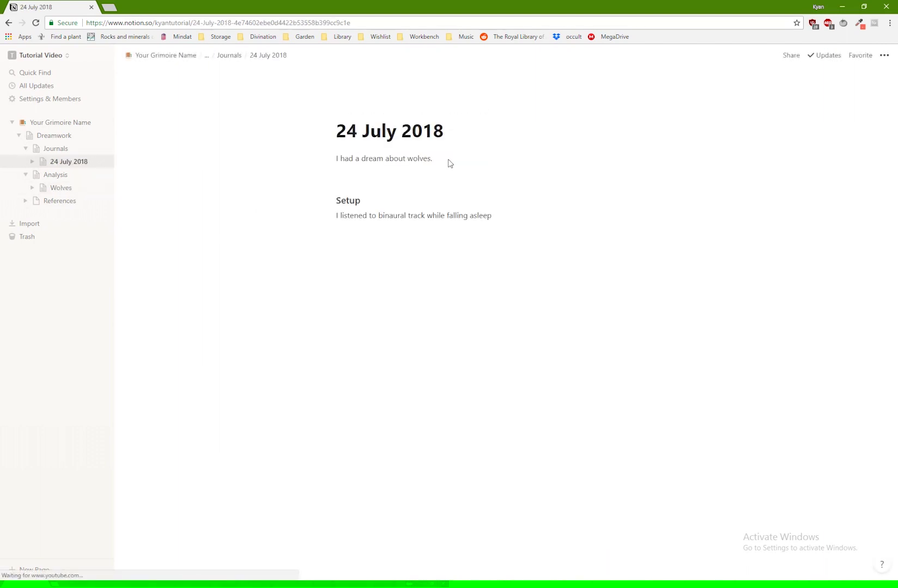
{"action": "left_click", "coordinate": [62, 188]}
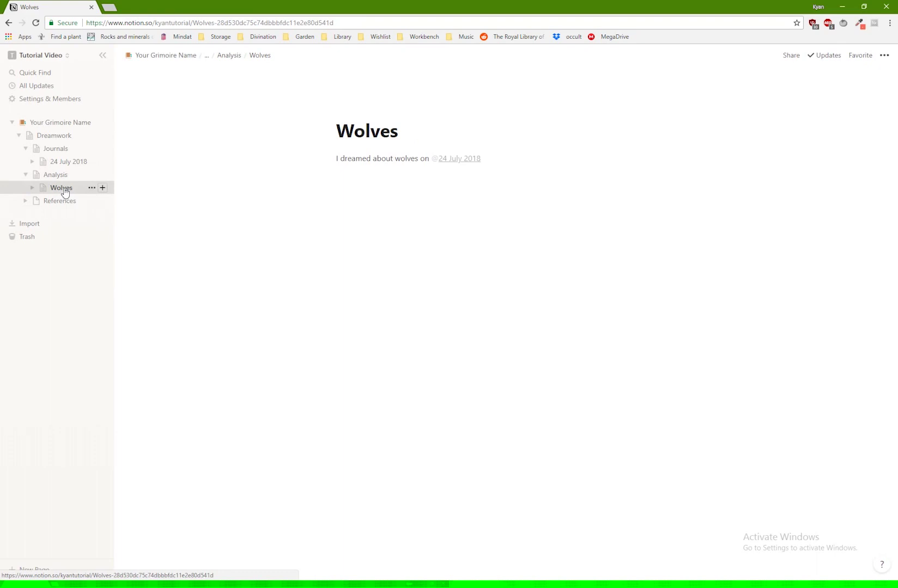
{"action": "left_click", "coordinate": [539, 170]}
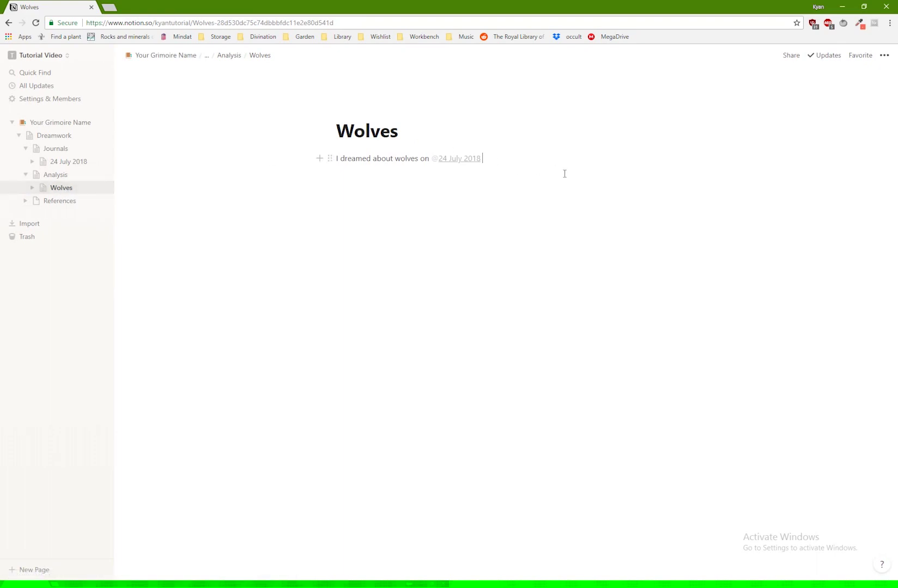
{"action": "type", "text": "and"}
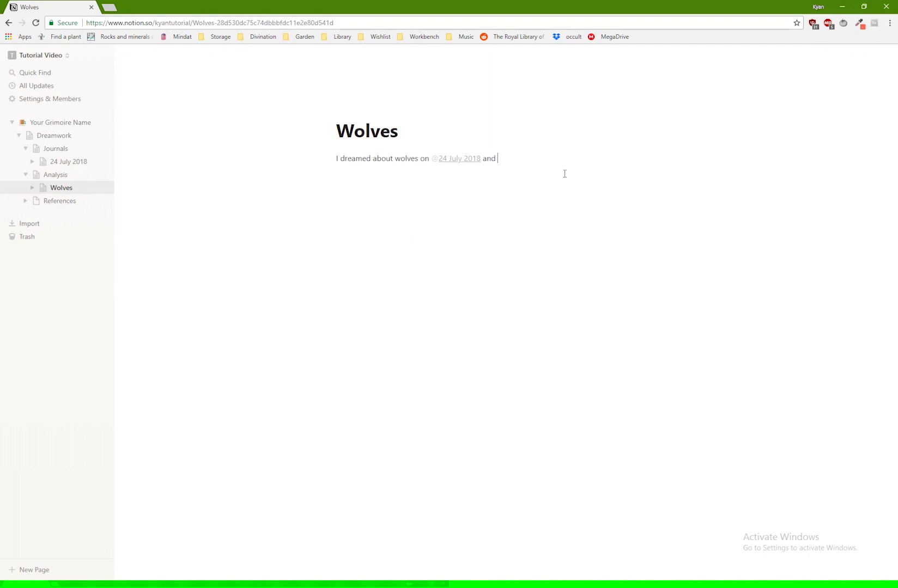
{"action": "type", "text": " 18 august 2017"}
- Add Similarities, Differences and Conclusion headings below the paragraph
{"action": "key", "text": "Return"}
{"action": "key", "text": "Return"}
{"action": "type", "text": "### Similarities"}
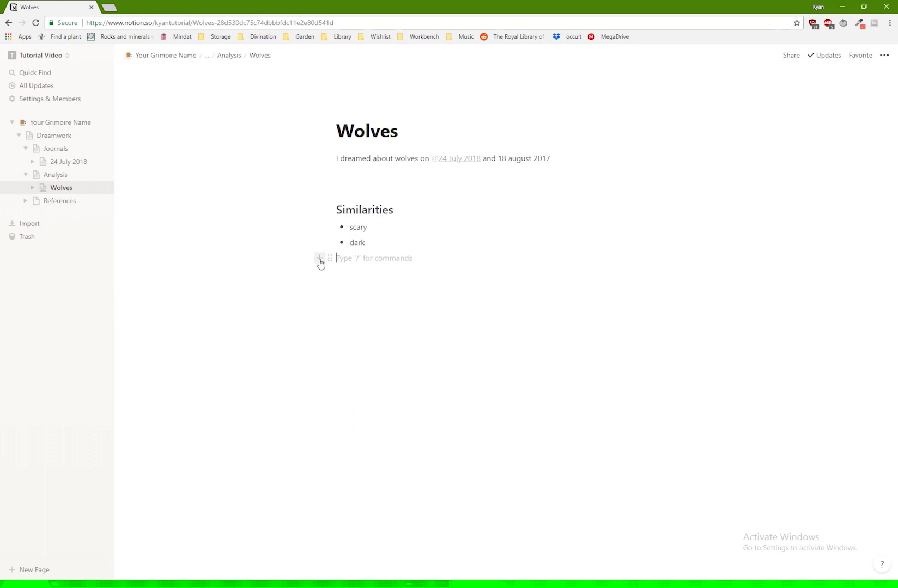
{"action": "left_click", "coordinate": [319, 259]}
{"action": "left_click", "coordinate": [402, 385]}
{"action": "type", "text": "Differen"}
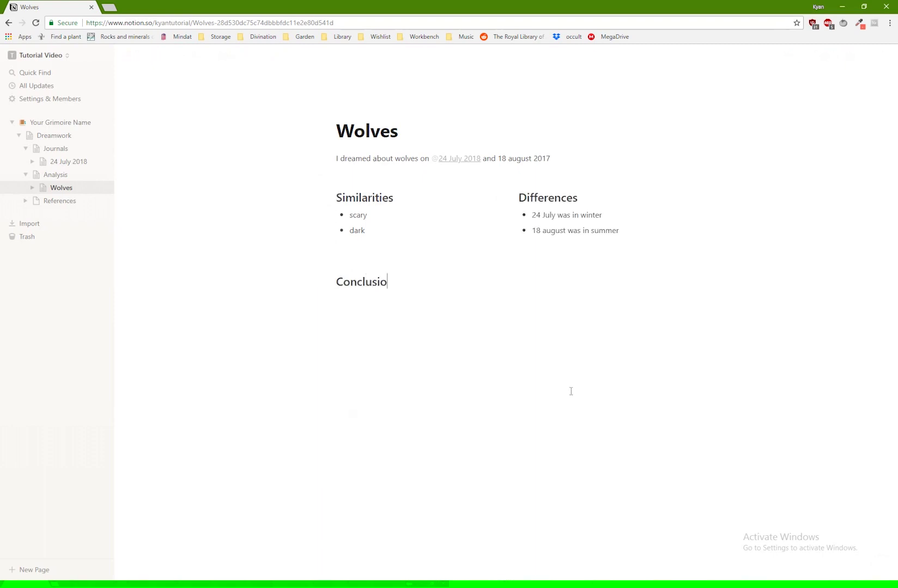
{"action": "type", "text": "onclusion"}
{"action": "key", "text": "Return"}
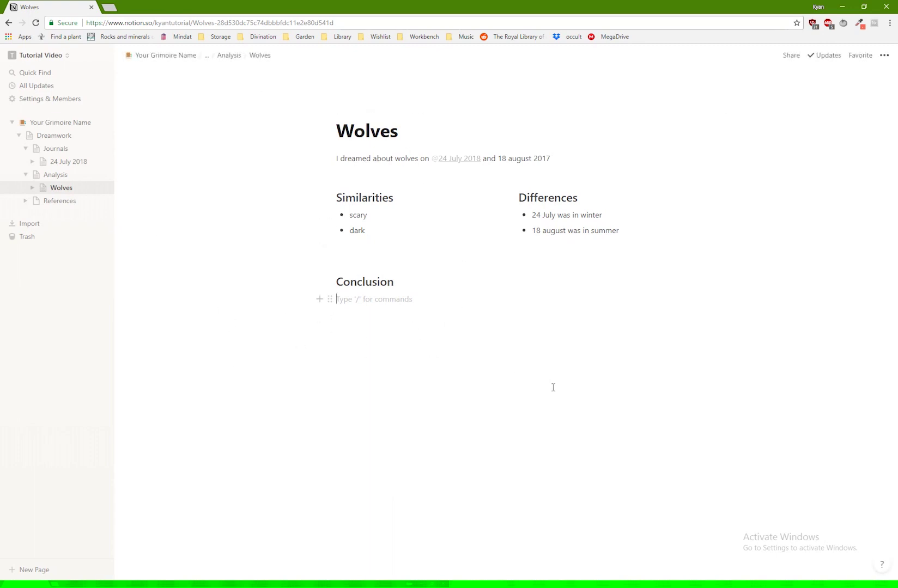
- Drag-select all the blocks on the Wolves page
{"action": "left_click_drag", "start_coordinate": [709, 390], "coordinate": [237, 382]}
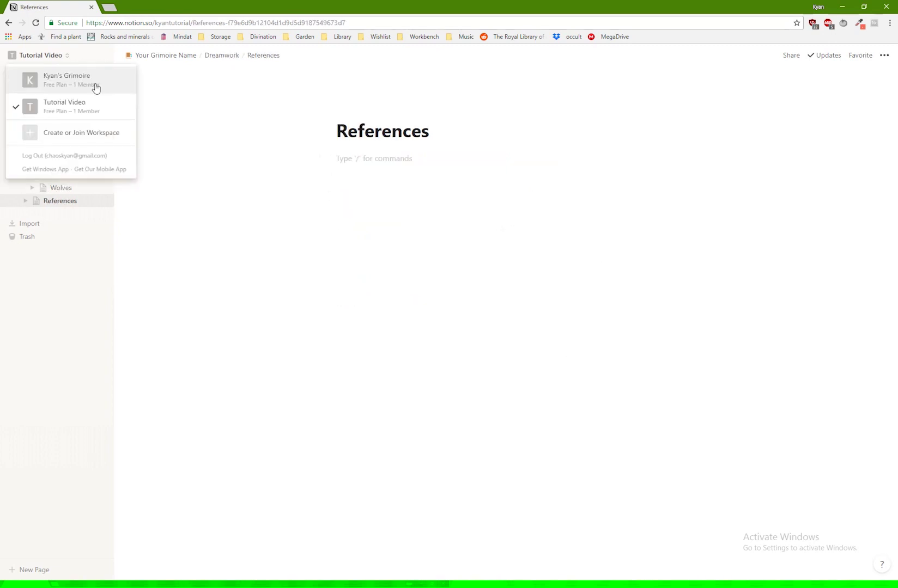
- Switch to the full grimoire workspace and browse the Bestiary and Divination sidebar sections
{"action": "left_click", "coordinate": [94, 85]}
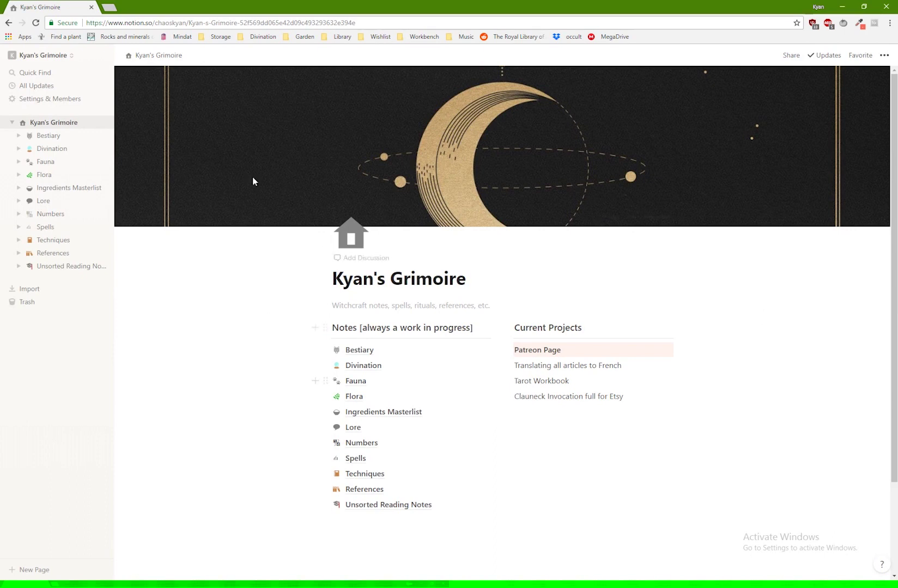
{"action": "left_click", "coordinate": [18, 136]}
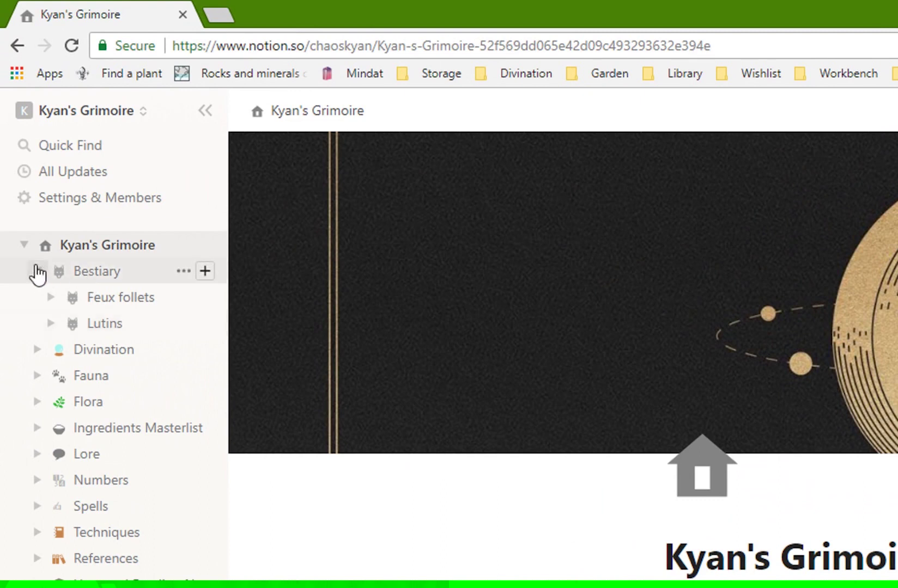
{"action": "left_click", "coordinate": [37, 272]}
{"action": "left_click", "coordinate": [35, 300]}
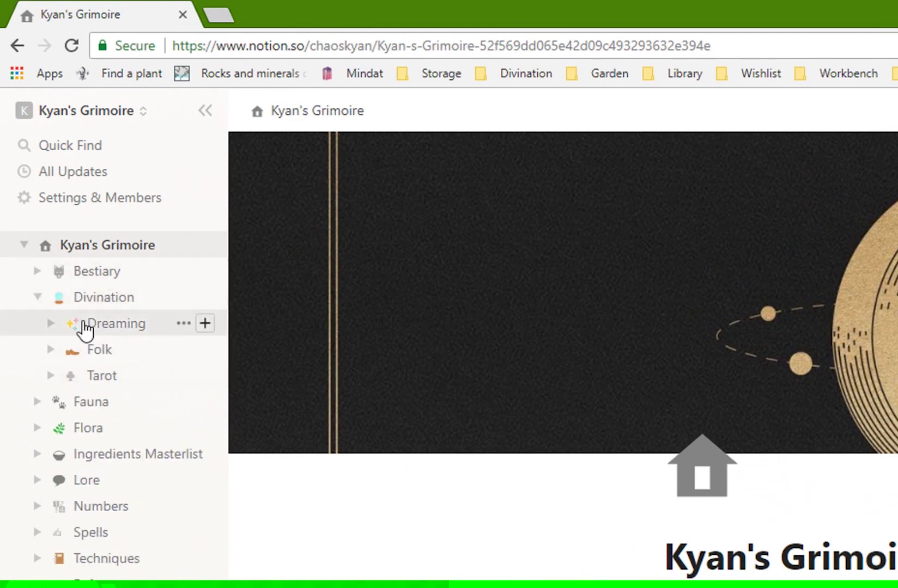
{"action": "left_click", "coordinate": [50, 325]}
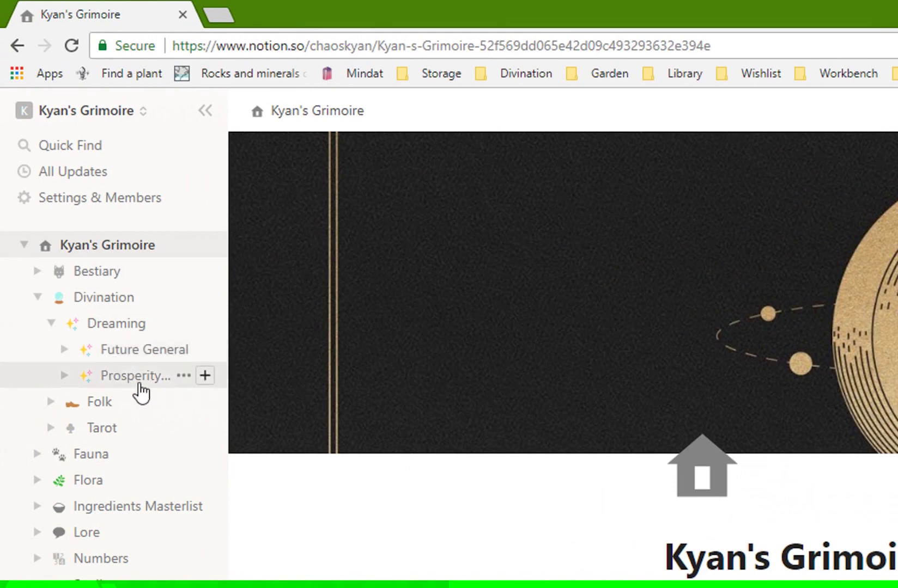
{"action": "left_click", "coordinate": [48, 325]}
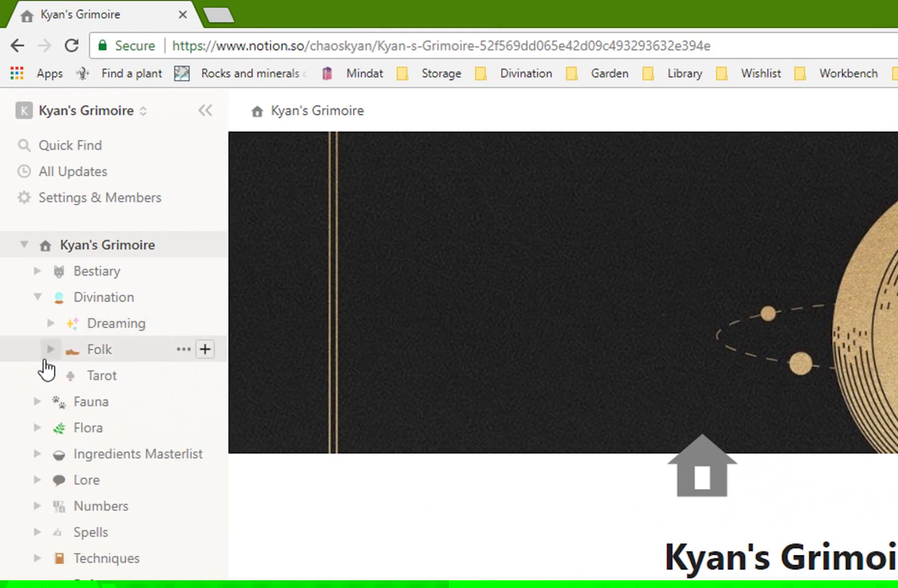
{"action": "left_click", "coordinate": [46, 355]}
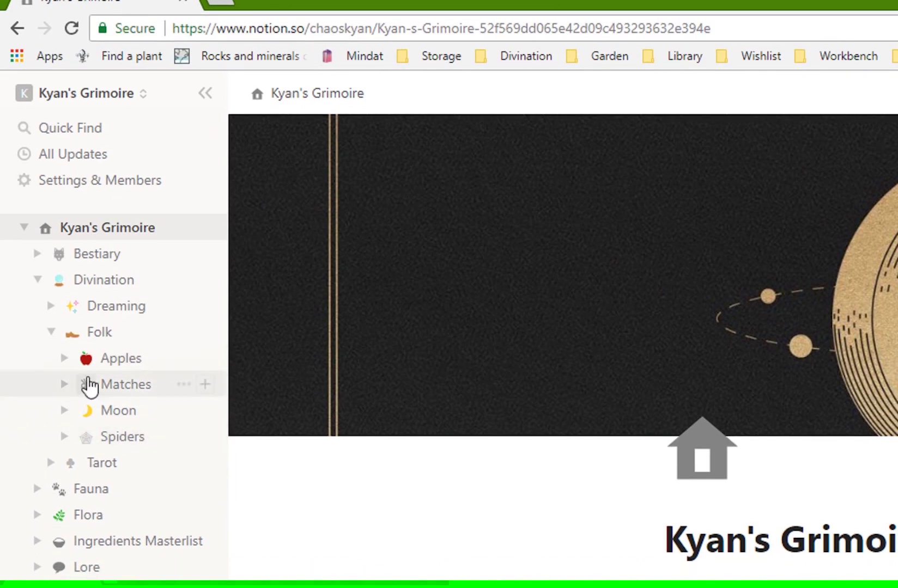
{"action": "left_click", "coordinate": [50, 333]}
{"action": "left_click", "coordinate": [50, 358]}
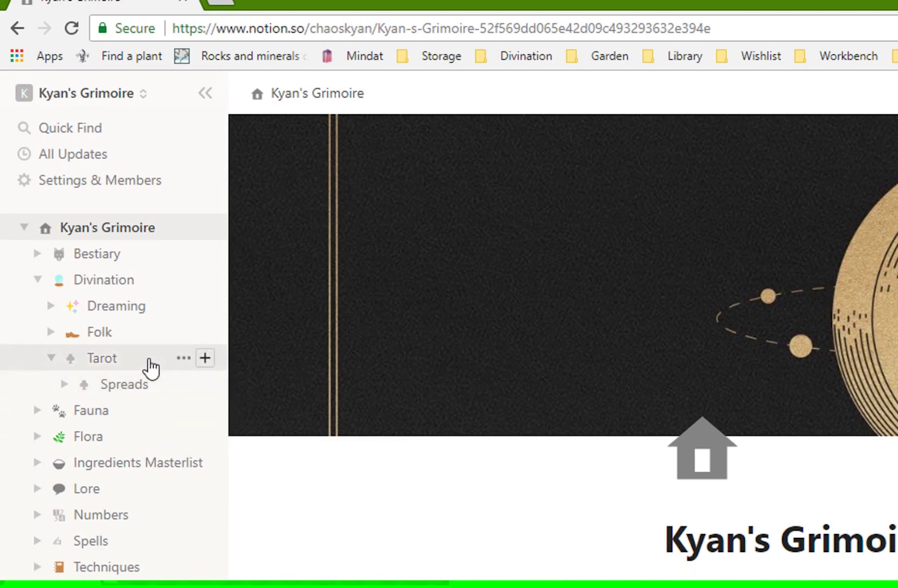
{"action": "left_click", "coordinate": [36, 278]}
- Browse the Fauna and Flora sections, including Berry Plants, then open Ingredients Masterlist
{"action": "left_click", "coordinate": [38, 311]}
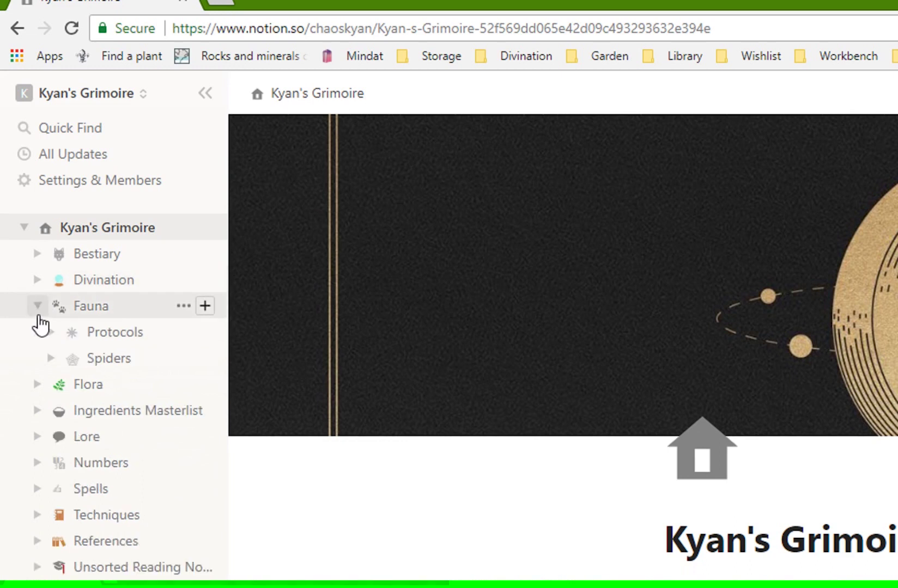
{"action": "left_click", "coordinate": [36, 309]}
{"action": "left_click", "coordinate": [35, 338]}
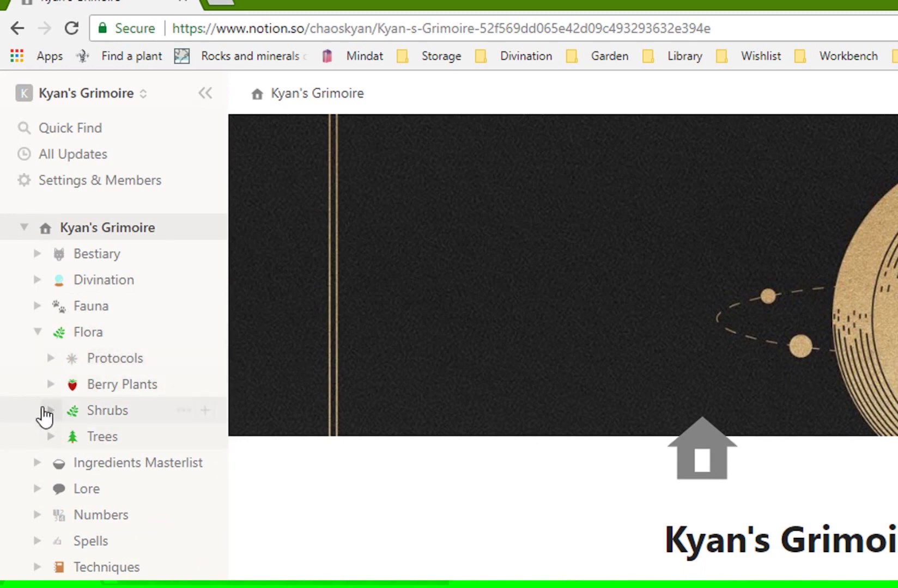
{"action": "left_click", "coordinate": [42, 397]}
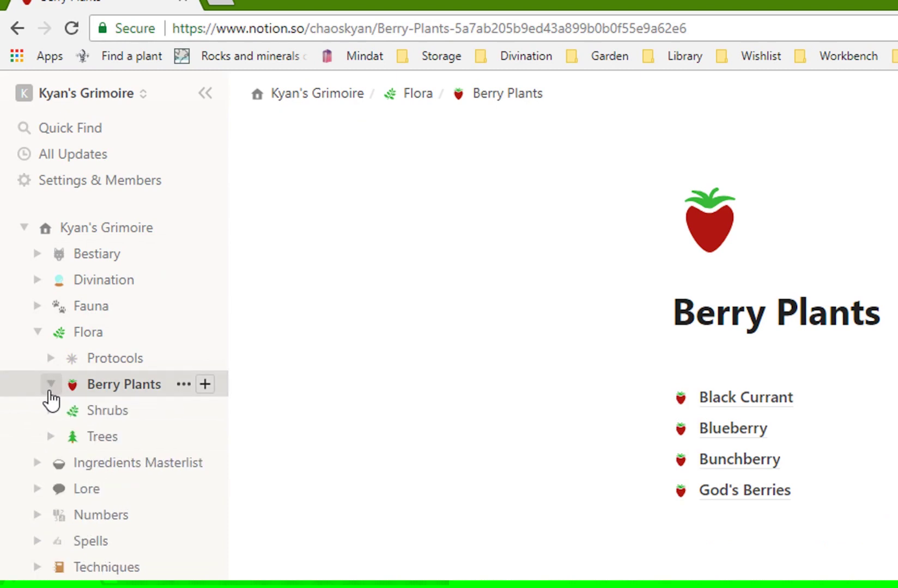
{"action": "left_click", "coordinate": [51, 442]}
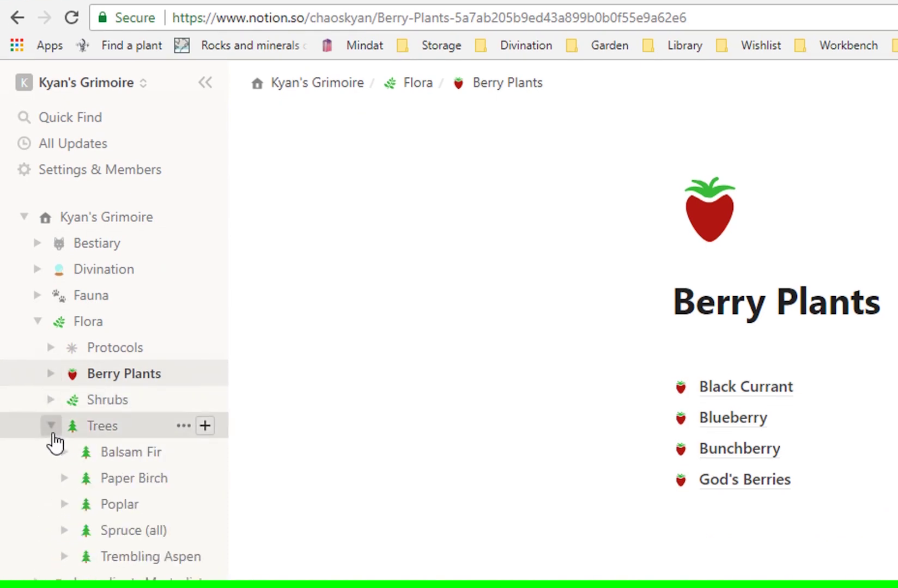
{"action": "left_click", "coordinate": [51, 442]}
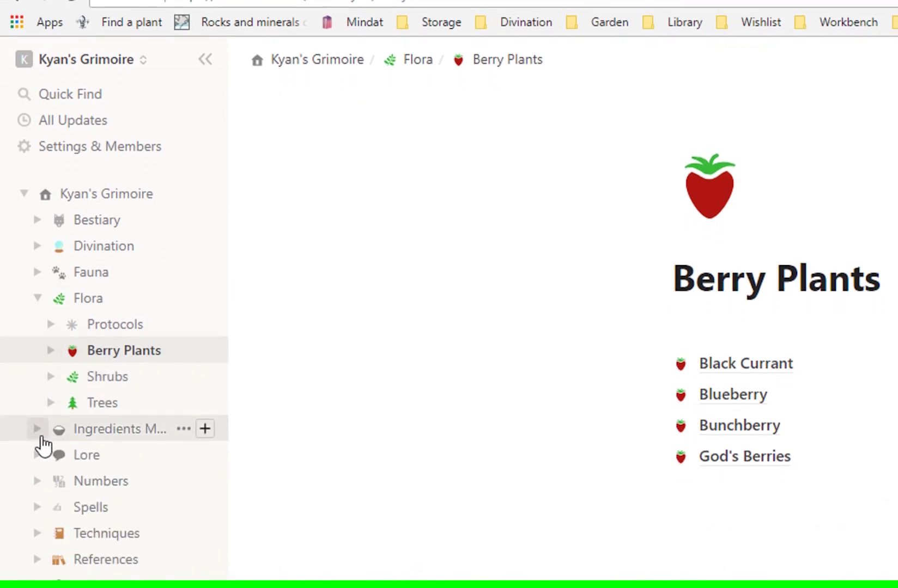
{"action": "left_click", "coordinate": [98, 431]}
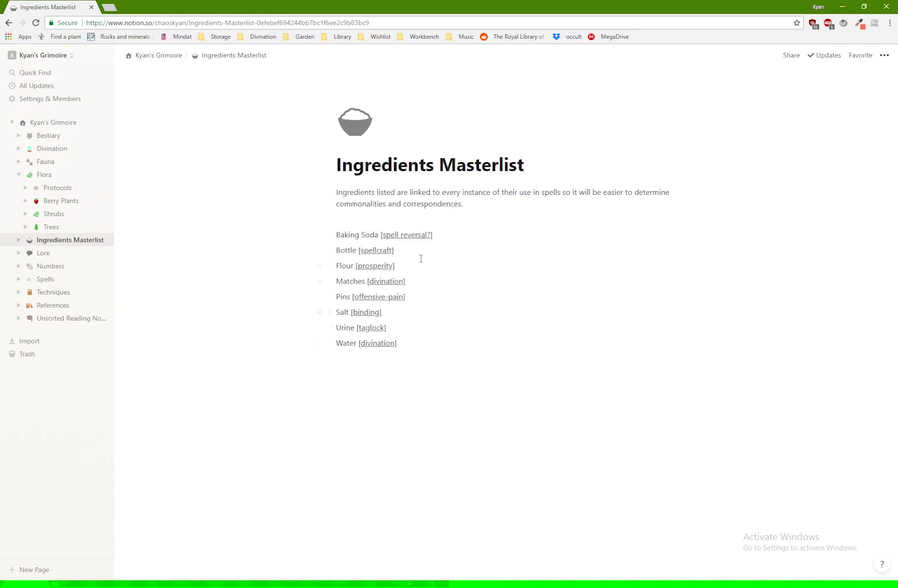
- Highlight the Baking Soda reversal note and Flour [prosperity] line, then open Blueberry
{"action": "left_click_drag", "start_coordinate": [383, 235], "coordinate": [445, 233]}
{"action": "left_click_drag", "start_coordinate": [337, 266], "coordinate": [411, 267]}
{"action": "left_click", "coordinate": [62, 227]}
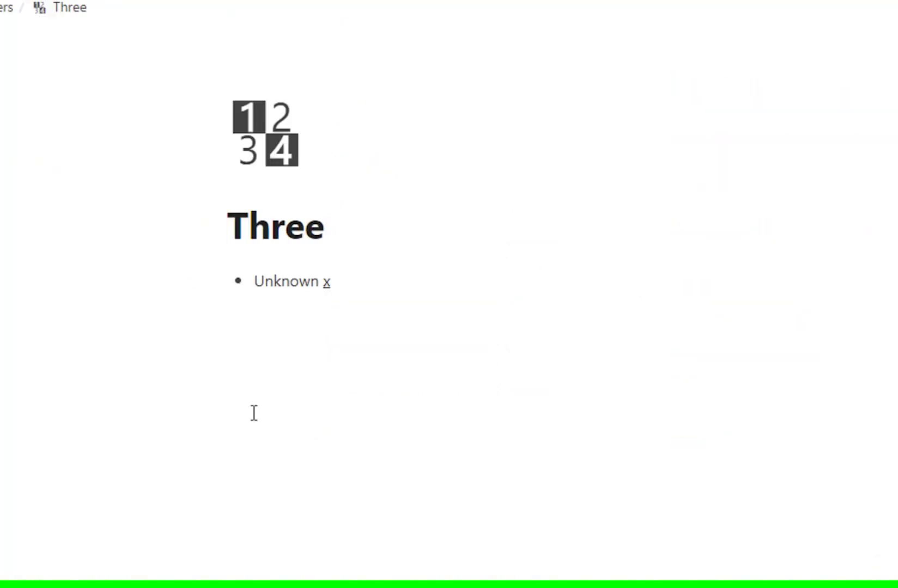
- Open the One/Ace page, select its six bullets, then clear the selection below Virgin
{"action": "left_click", "coordinate": [65, 282]}
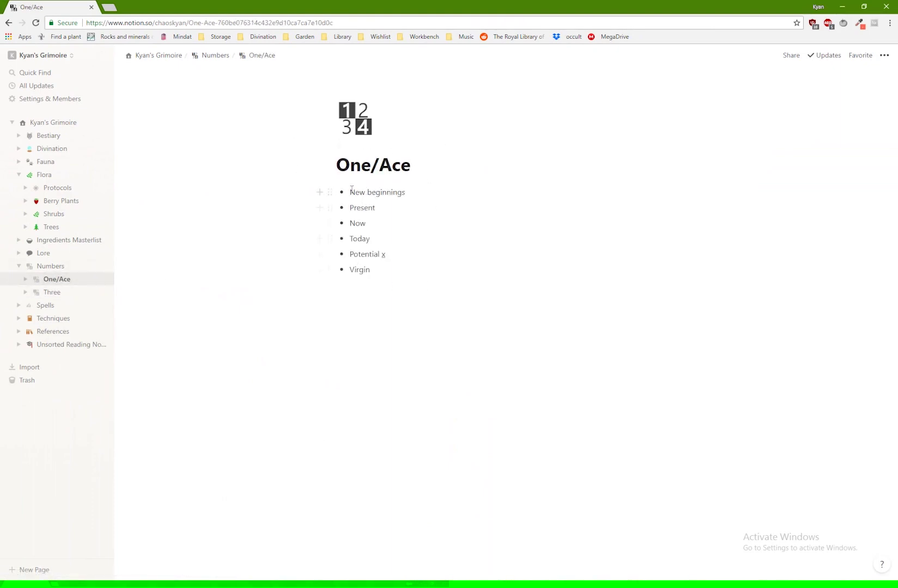
{"action": "left_click_drag", "start_coordinate": [352, 191], "coordinate": [389, 297]}
{"action": "left_click", "coordinate": [391, 292]}
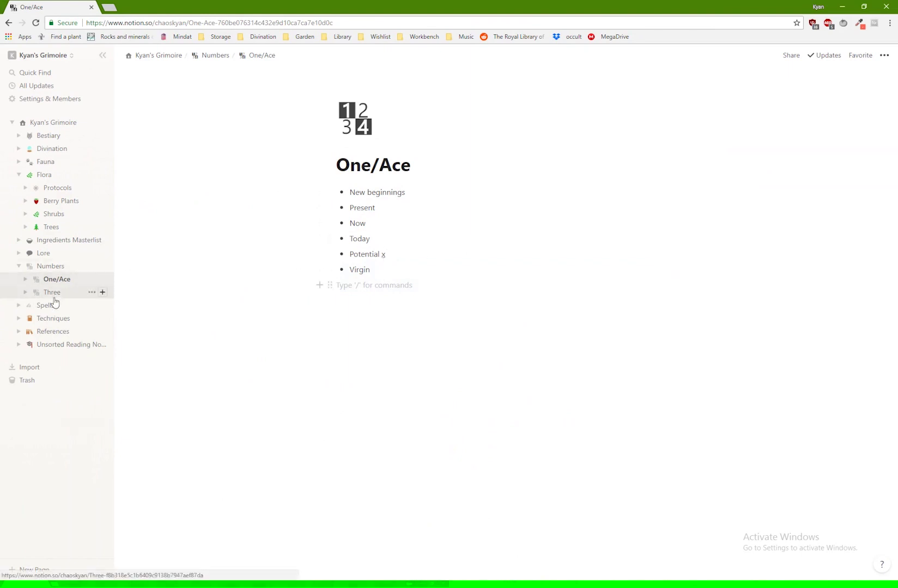
- Collapse the Numbers section and open the Want to Read page under References
{"action": "left_click", "coordinate": [19, 266]}
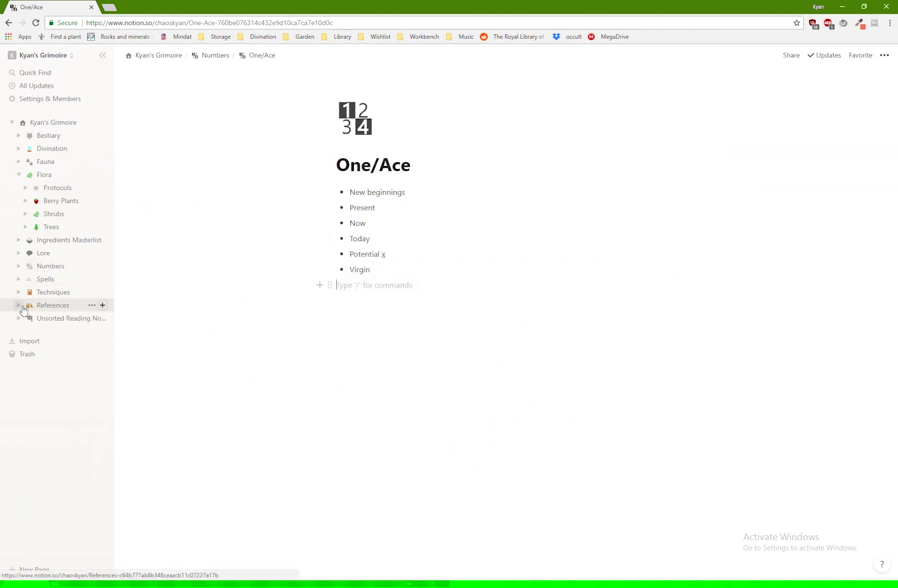
{"action": "left_click", "coordinate": [21, 308]}
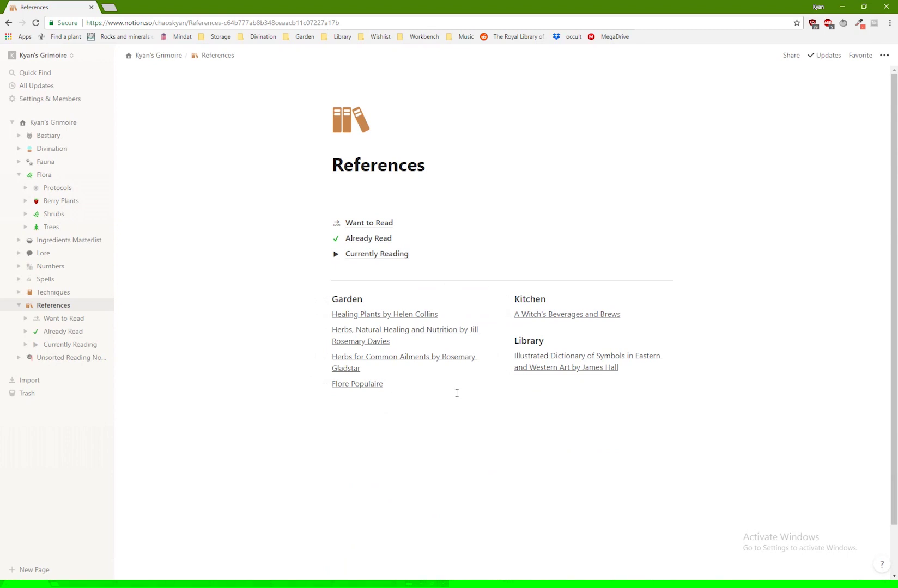
{"action": "left_click", "coordinate": [59, 324]}
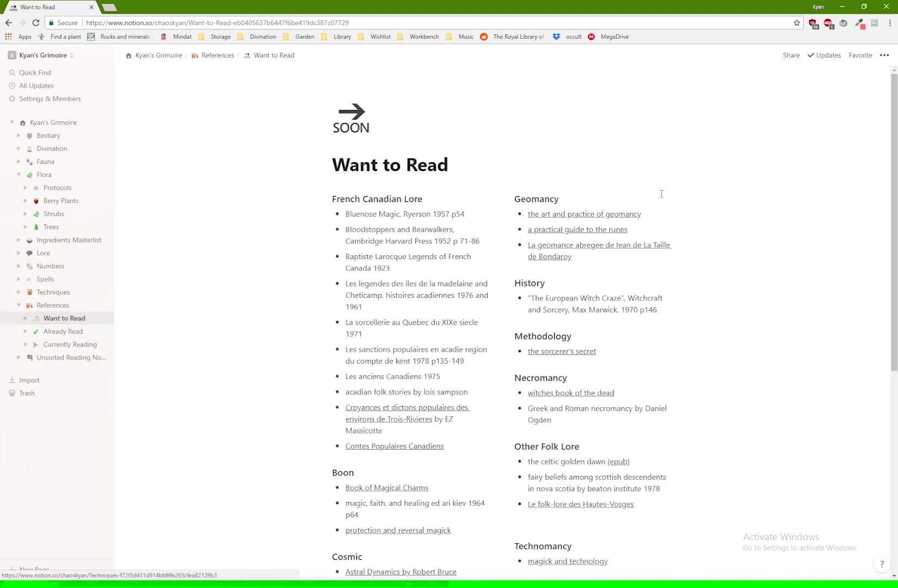
- Expand Unsorted Reading Notes and open the Cheticamp sorcery reading-notes page
{"action": "scroll", "coordinate": [801, 202], "scroll_direction": "down", "scroll_amount": 4}
{"action": "scroll", "coordinate": [801, 202], "scroll_direction": "down", "scroll_amount": 2}
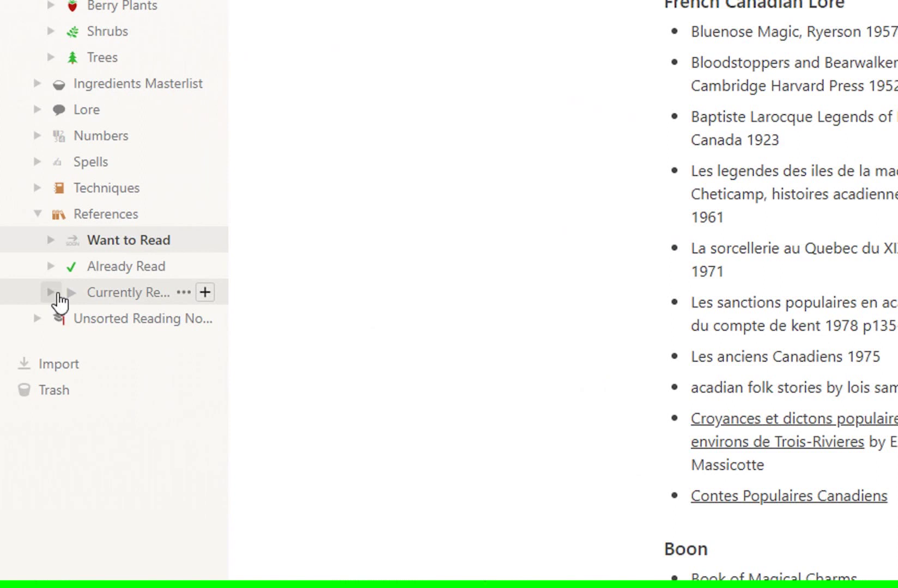
{"action": "left_click", "coordinate": [37, 319]}
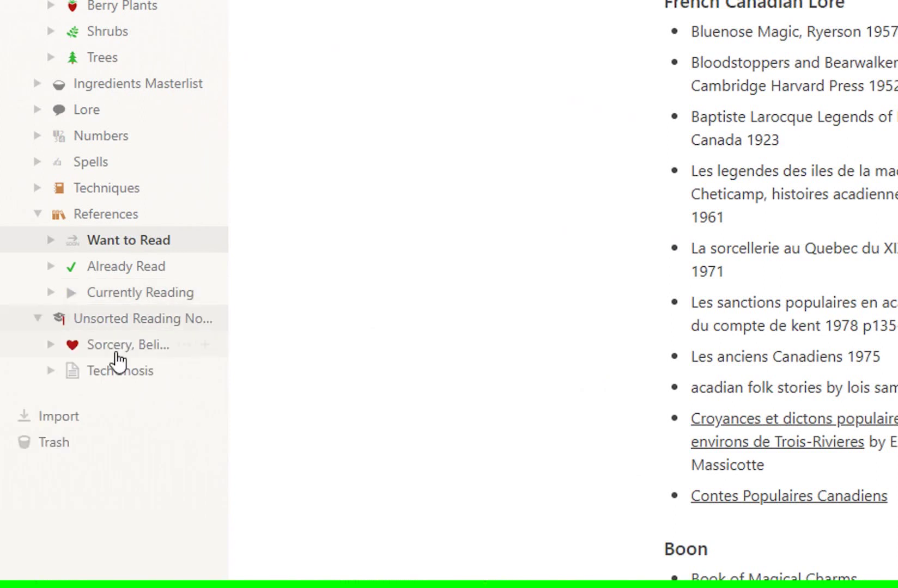
{"action": "left_click", "coordinate": [112, 348]}
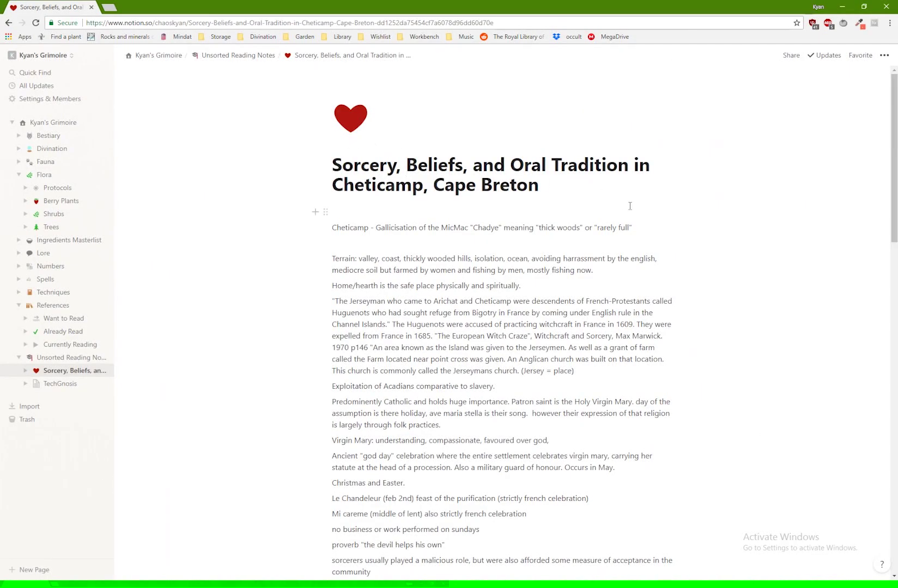
{"action": "scroll", "coordinate": [630, 206], "scroll_direction": "down", "scroll_amount": 10}
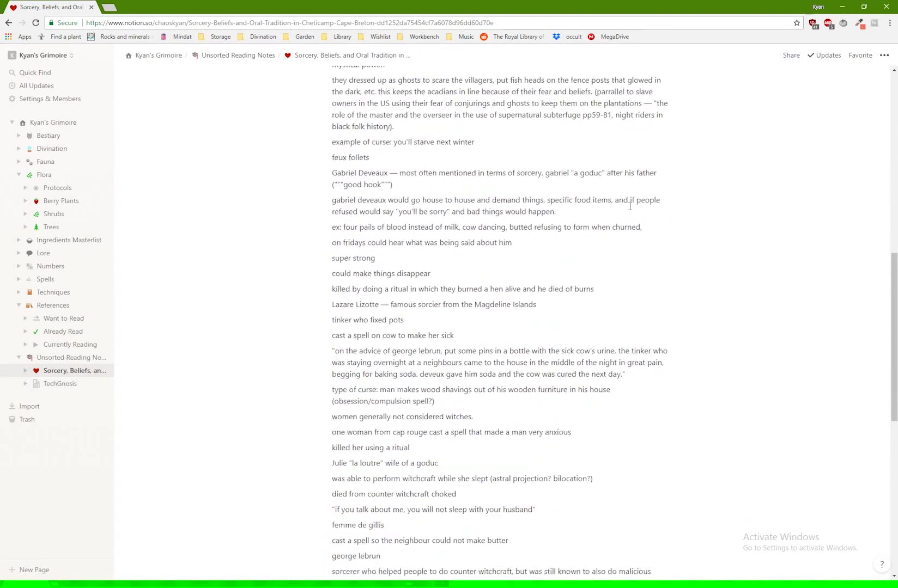
{"action": "scroll", "coordinate": [630, 206], "scroll_direction": "down", "scroll_amount": 8}
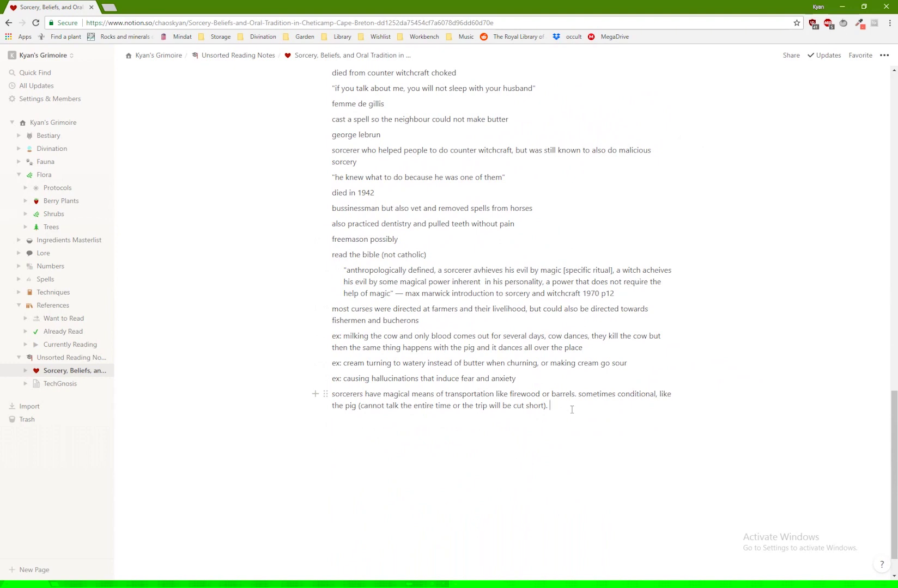
{"action": "scroll", "coordinate": [701, 406], "scroll_direction": "up", "scroll_amount": 15}
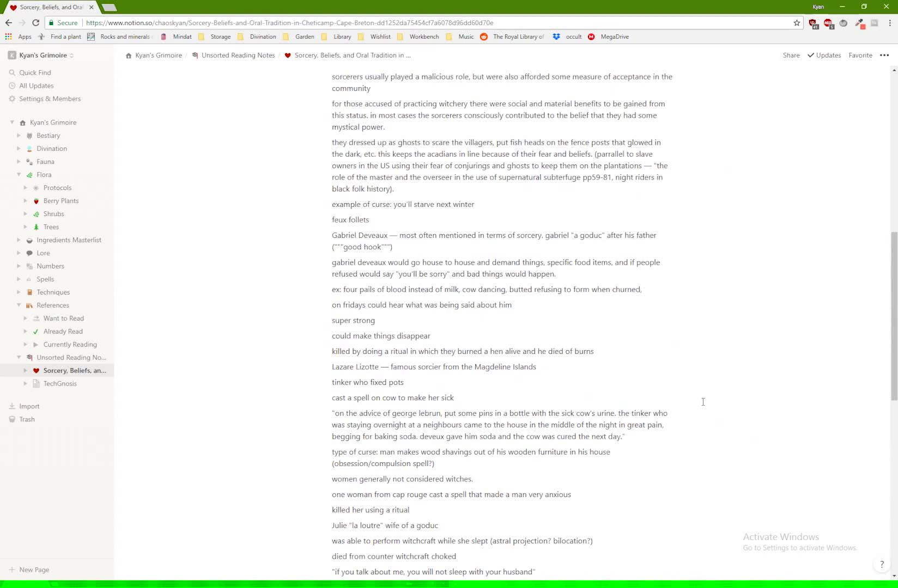
{"action": "scroll", "coordinate": [702, 402], "scroll_direction": "up", "scroll_amount": 3}
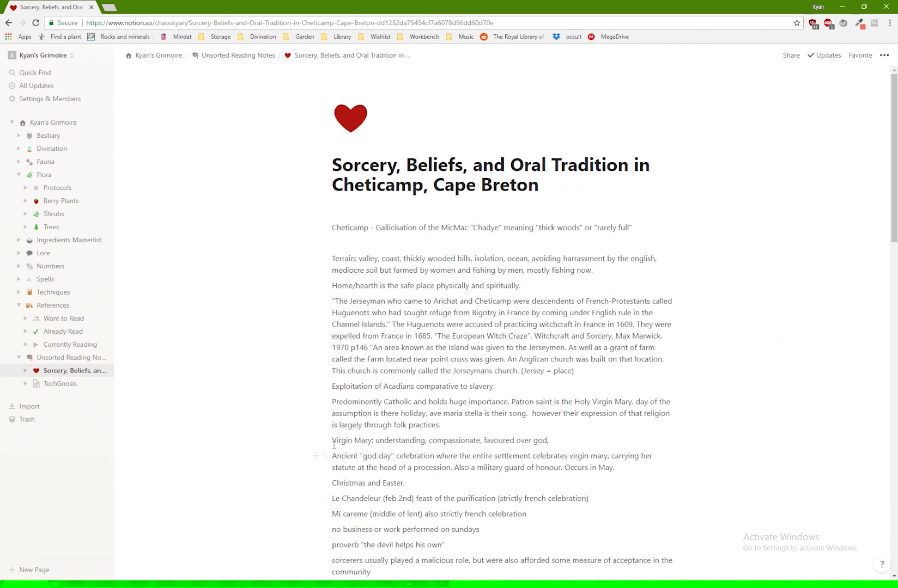
- Select and deselect the words 'Virgin Mary', then return to the grimoire home page
{"action": "left_click_drag", "start_coordinate": [333, 445], "coordinate": [376, 441]}
{"action": "left_click", "coordinate": [821, 490]}
{"action": "left_click", "coordinate": [53, 124]}
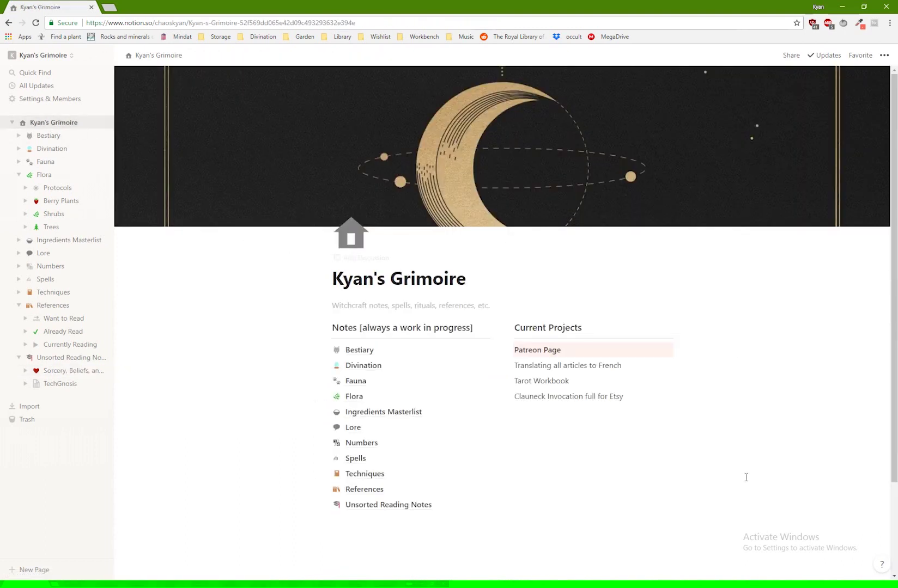